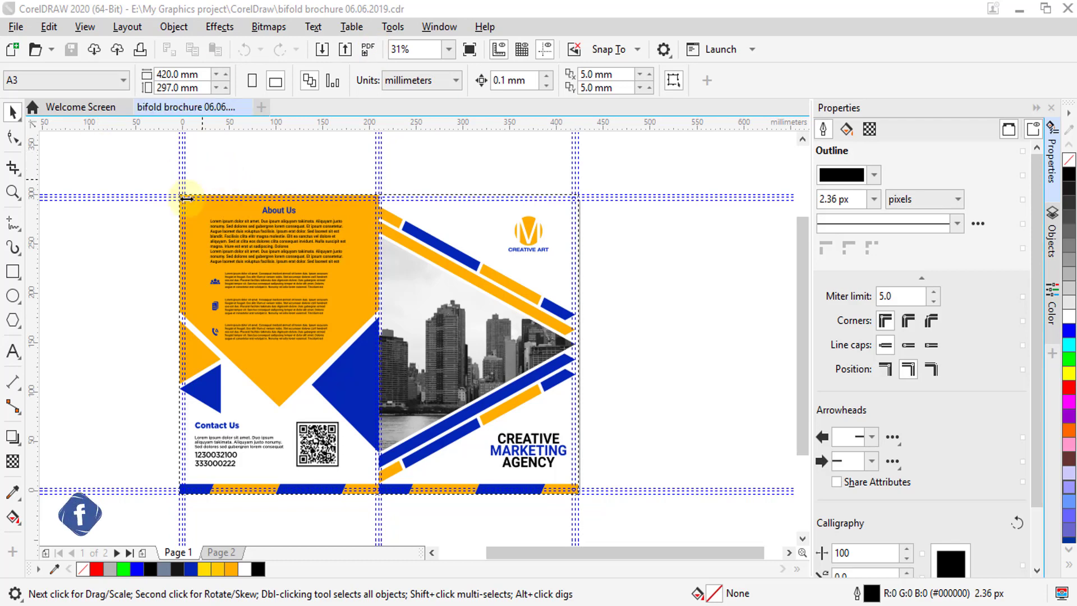
Open the print preview of the bifold brochure document.
scroll(181, 200, up, 2)
scroll(181, 200, up, 2)
scroll(247, 187, down, 3)
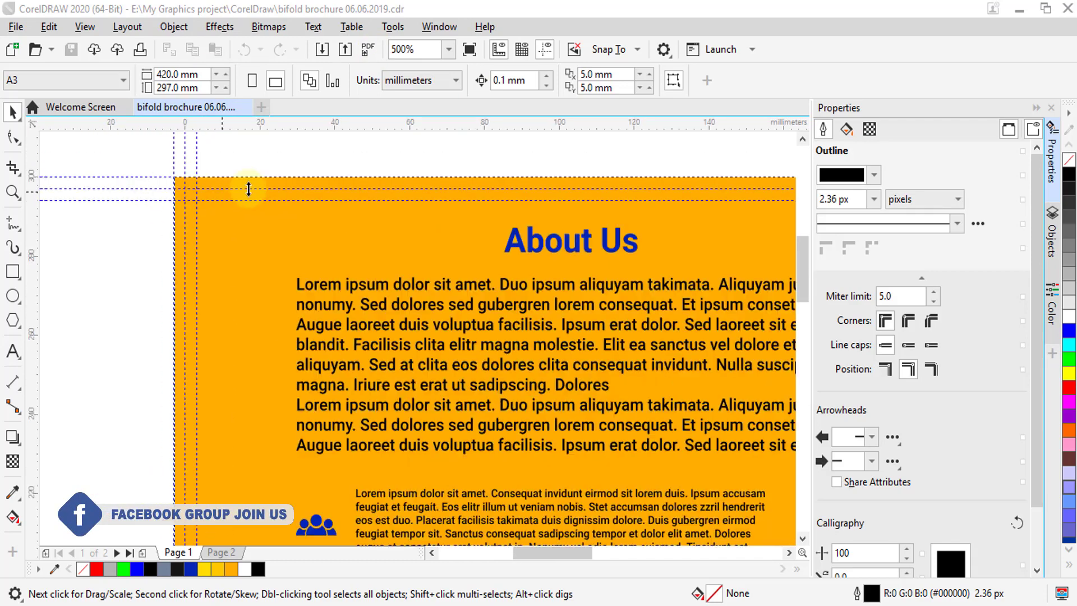
scroll(250, 189, down, 1)
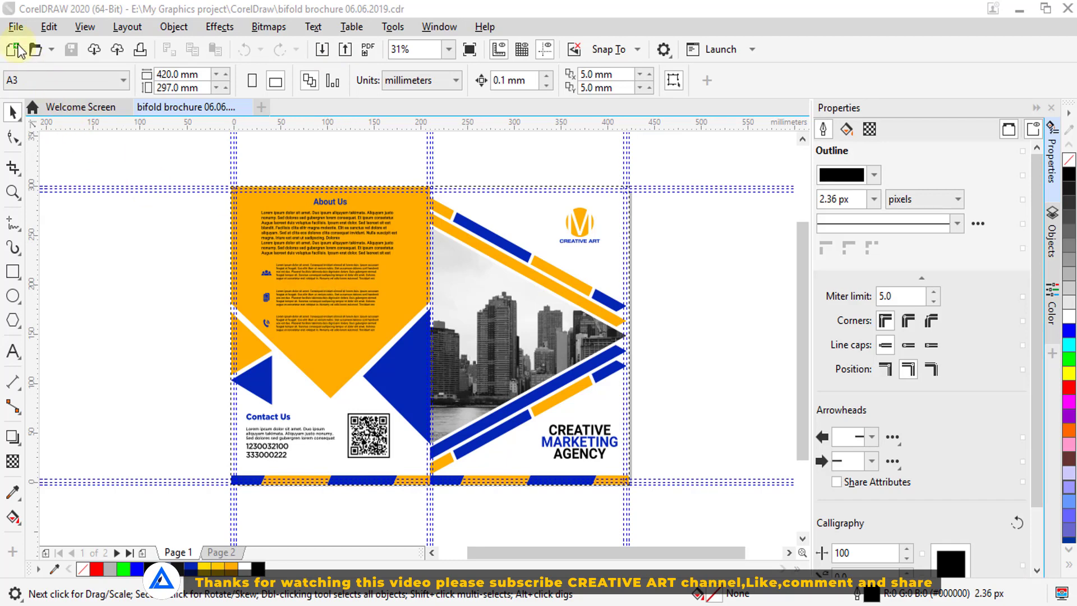
click(16, 27)
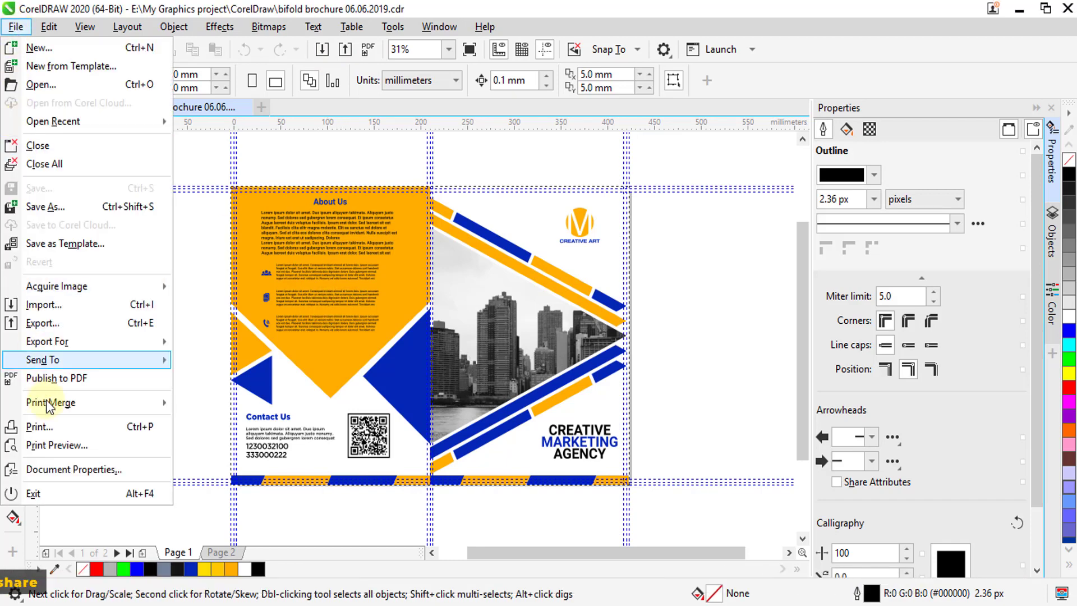
click(59, 445)
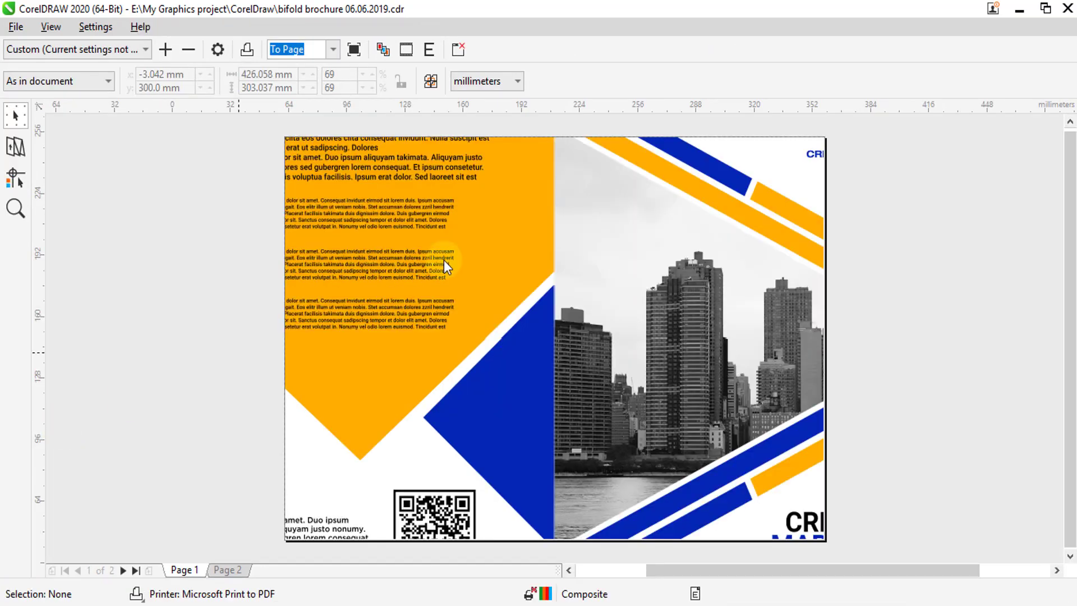
scroll(297, 273, down, 1)
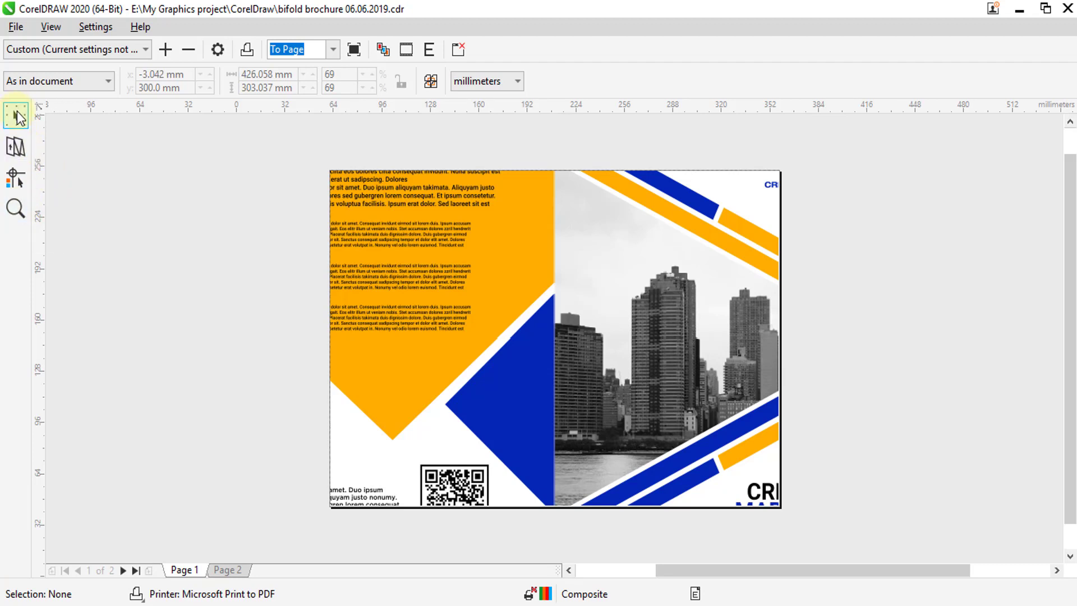
Scale the page 1 artwork down to about 56% and position it inside the print sheet.
click(572, 250)
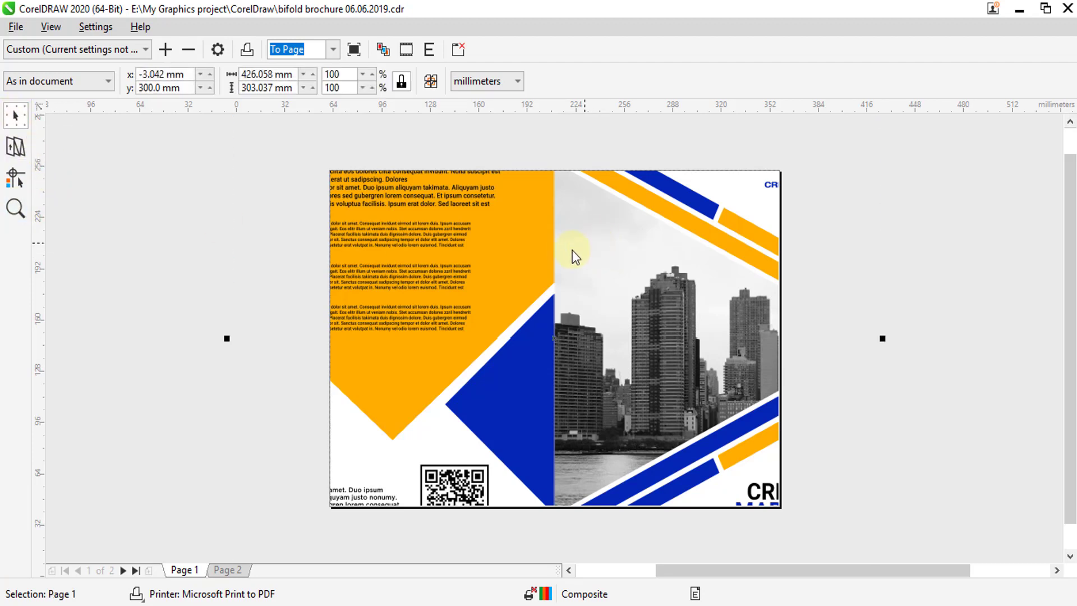
mouse_move(559, 257)
mouse_down()
mouse_move(597, 269)
mouse_move(551, 272)
mouse_up()
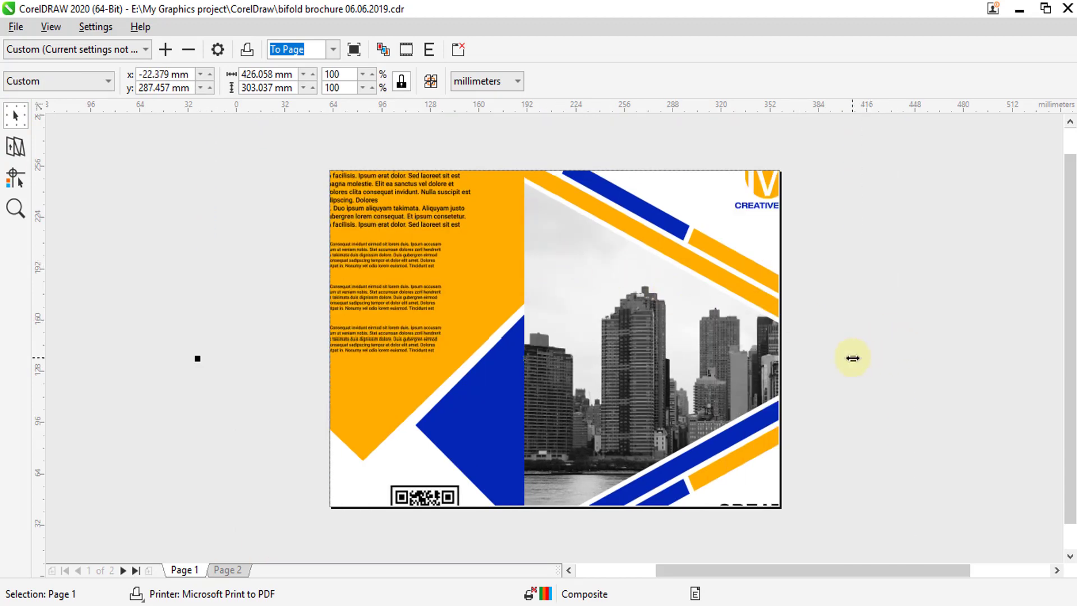
drag(853, 357, 564, 362)
drag(470, 363, 616, 345)
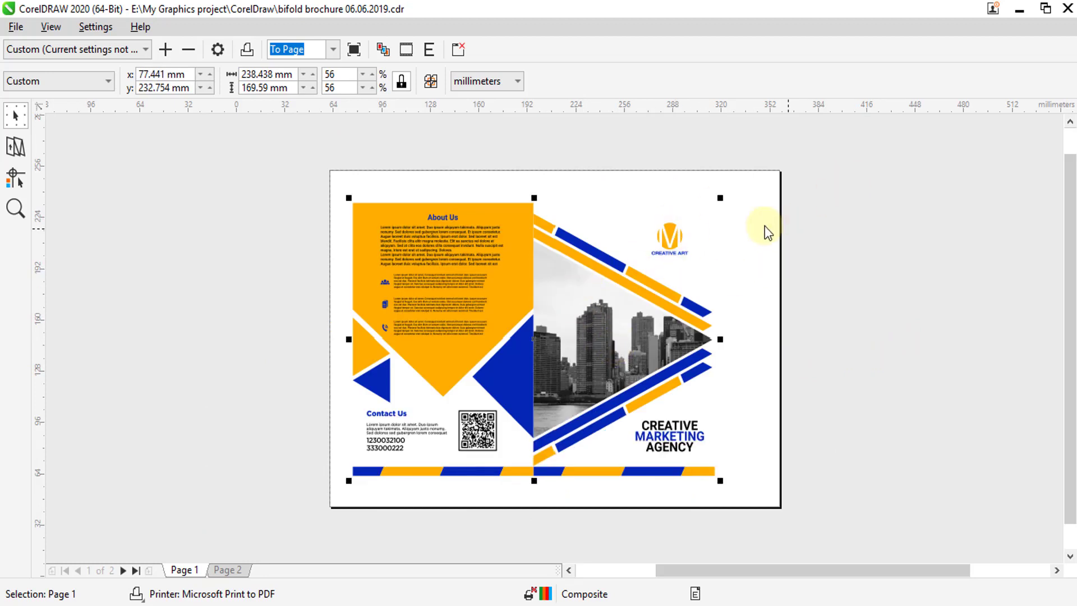
Shrink the brochure artwork to about 40%, placing it in the lower part of the print sheet.
drag(720, 200, 635, 261)
drag(349, 371, 275, 371)
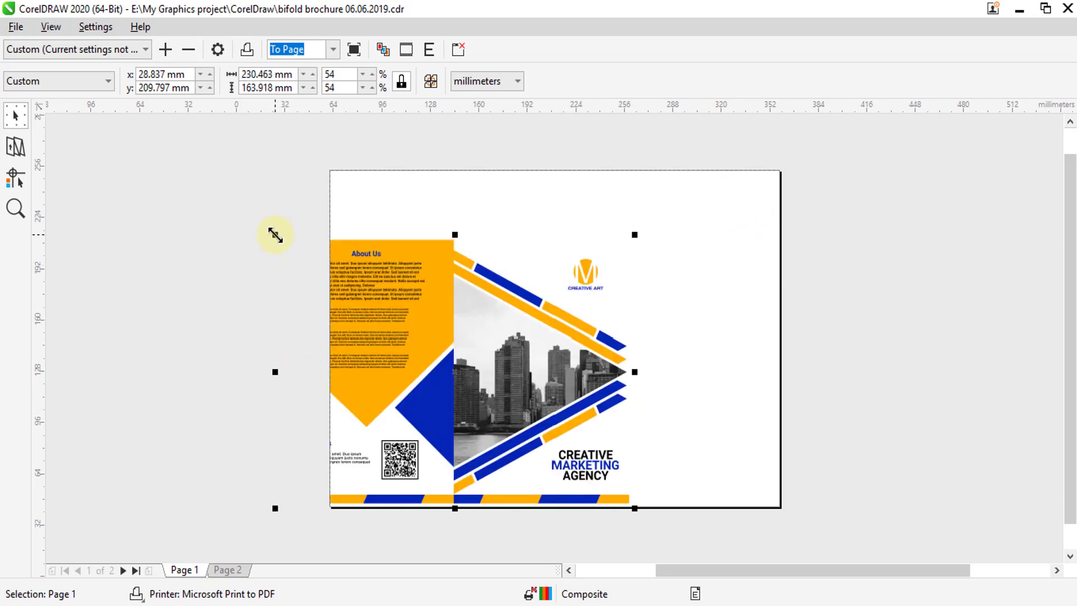
drag(277, 235, 367, 304)
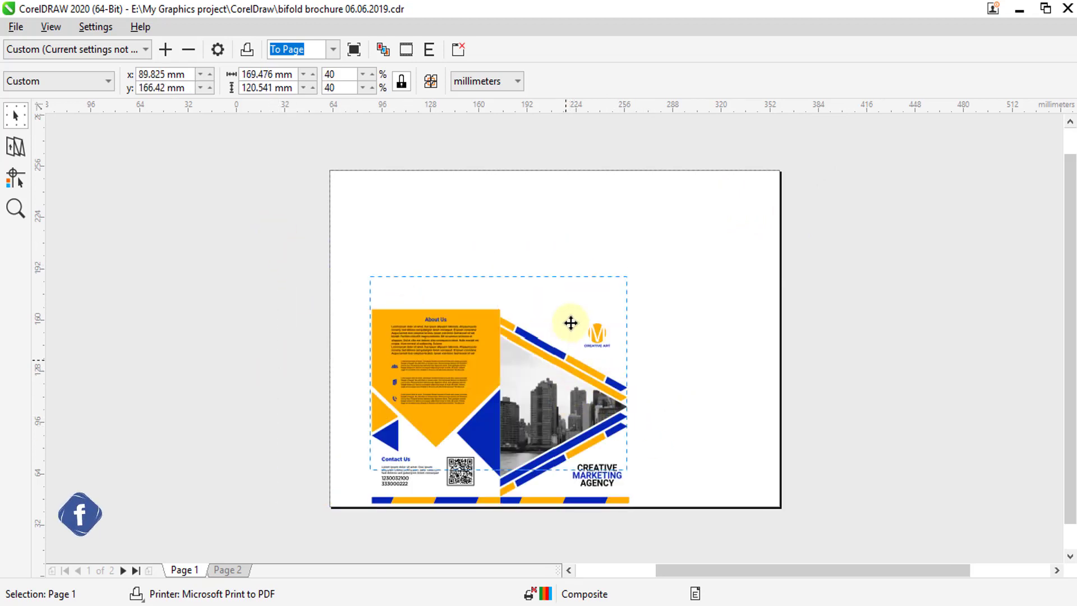
Move the artwork up on the sheet and enlarge it to about 60%.
drag(570, 319, 573, 248)
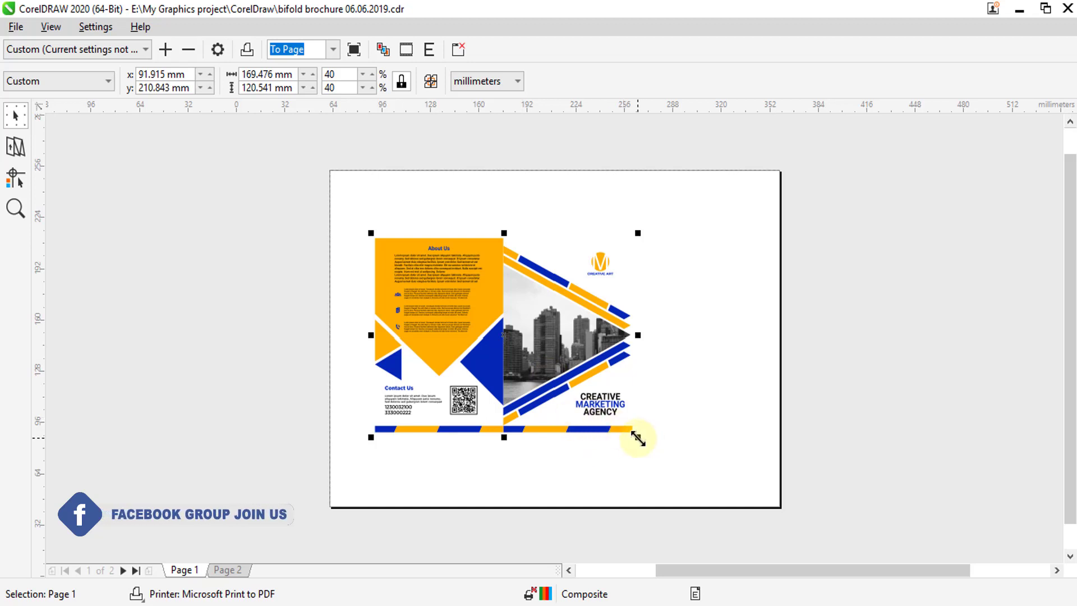
drag(638, 437, 706, 495)
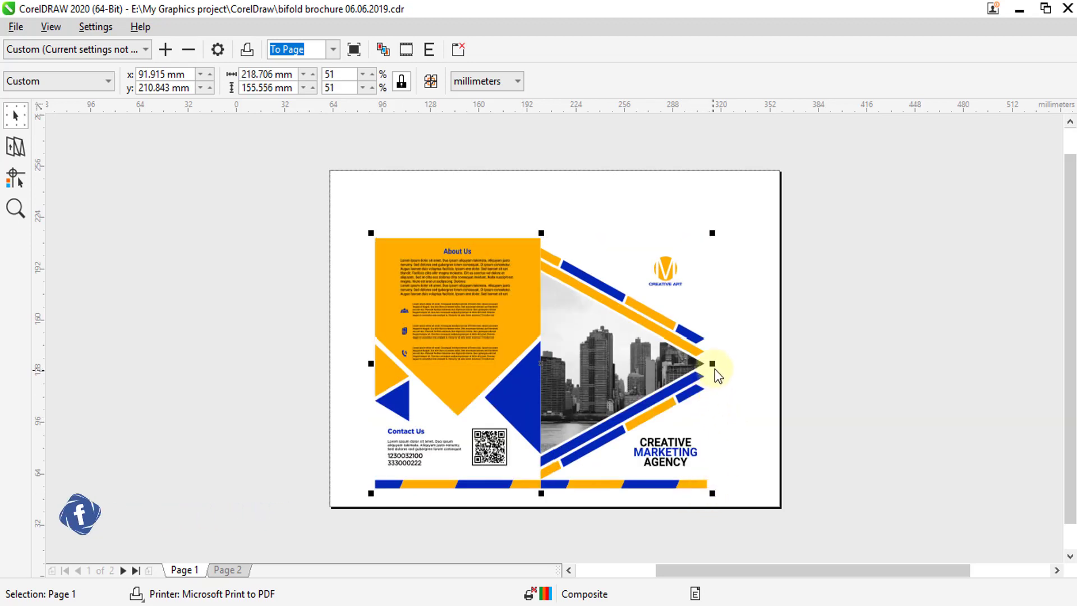
drag(712, 233, 744, 215)
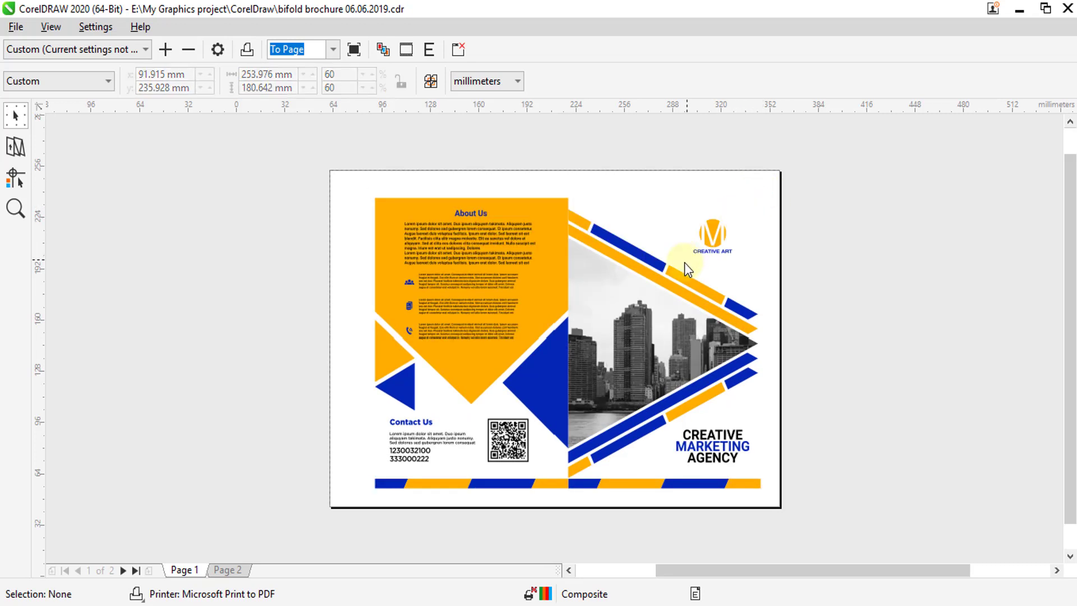
Scale the artwork to about 47% (about 199 × 141 mm) and shift it toward the sheet's lower right area.
click(614, 251)
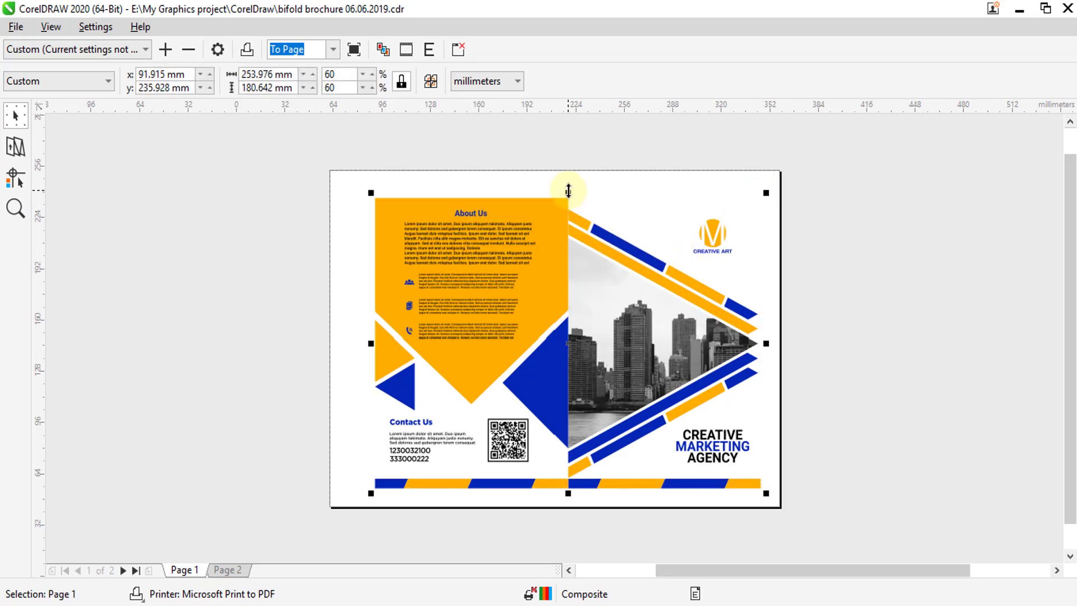
mouse_move(568, 193)
mouse_down()
mouse_move(566, 330)
mouse_move(553, 195)
mouse_up()
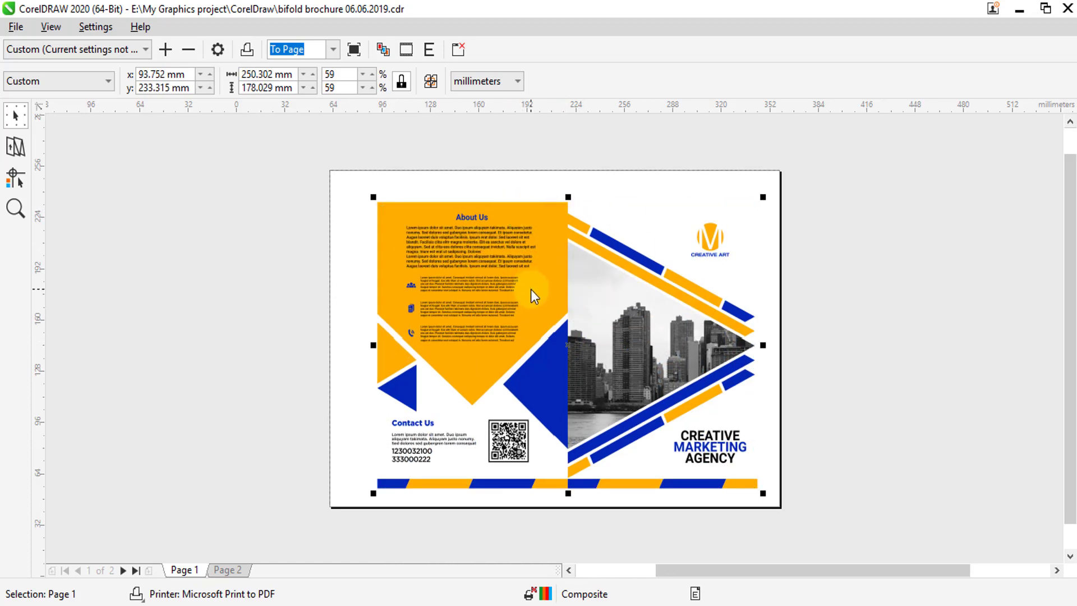
drag(539, 284, 474, 245)
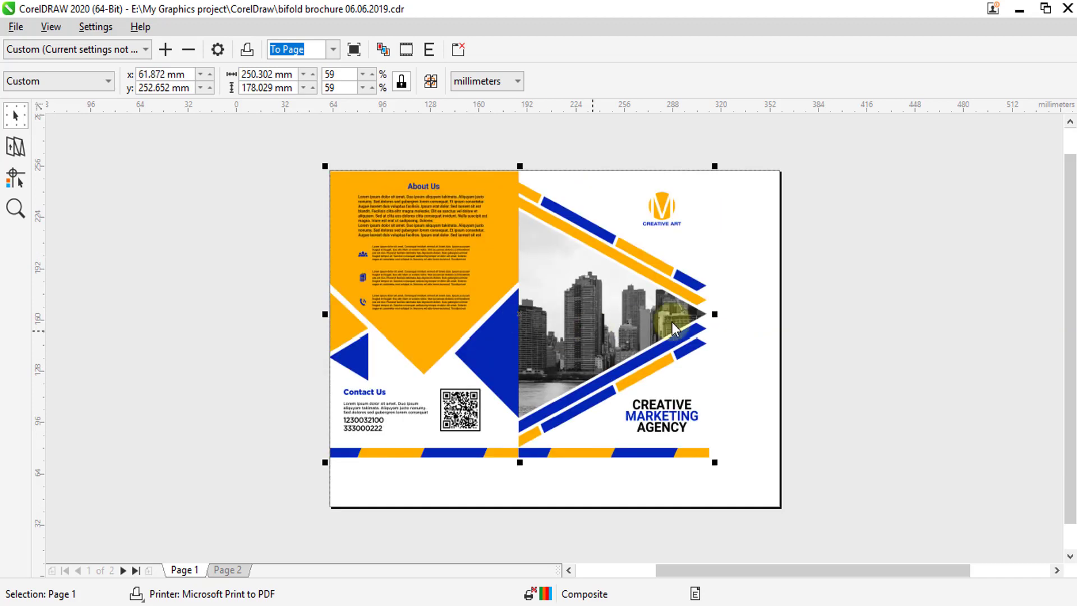
drag(714, 462, 639, 407)
drag(493, 275, 600, 349)
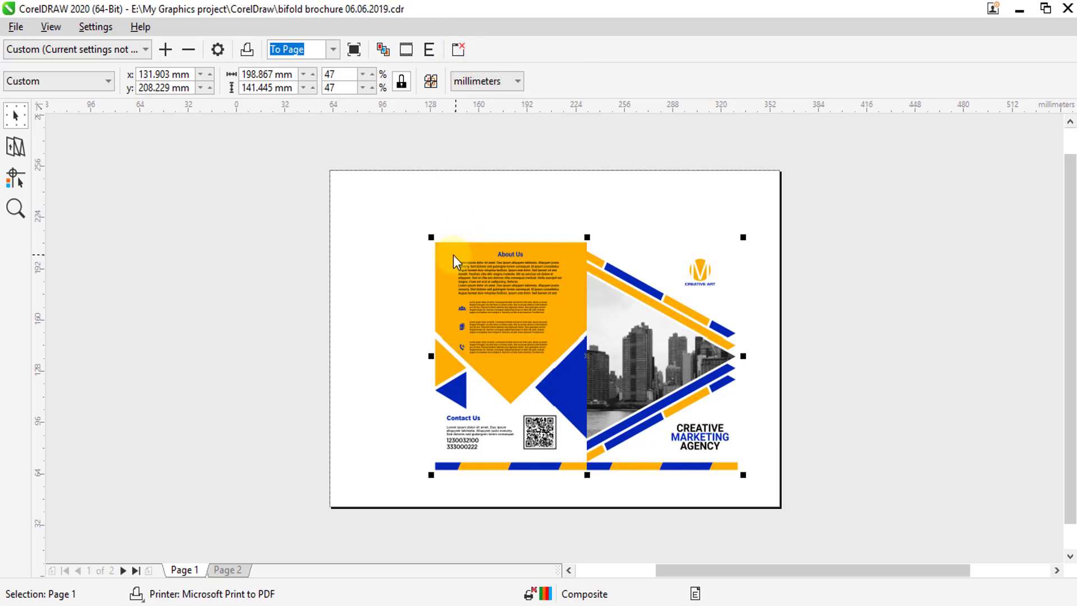
click(16, 28)
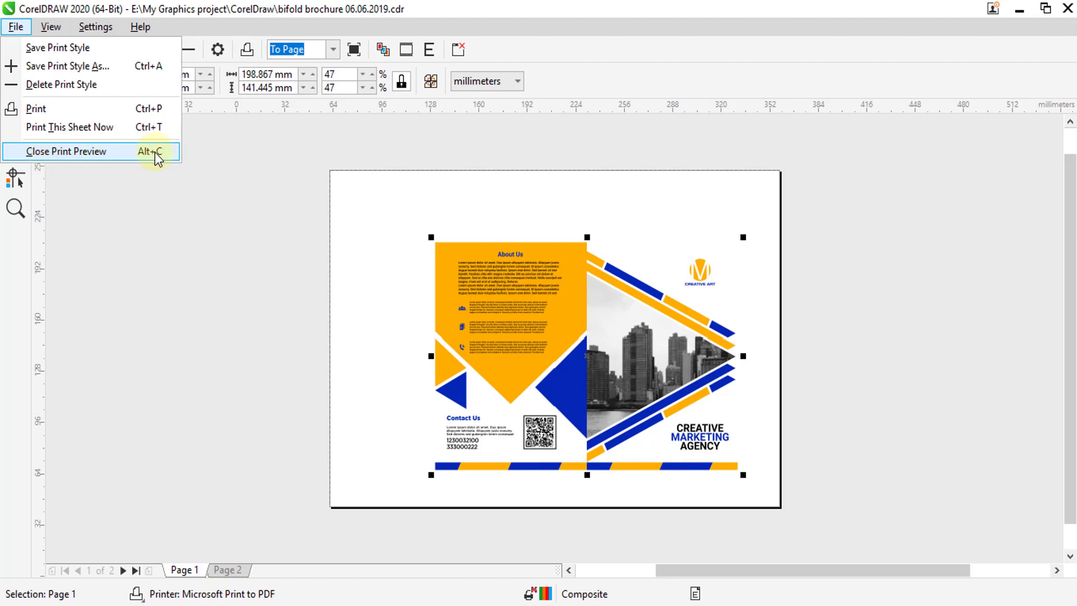
click(600, 48)
click(481, 84)
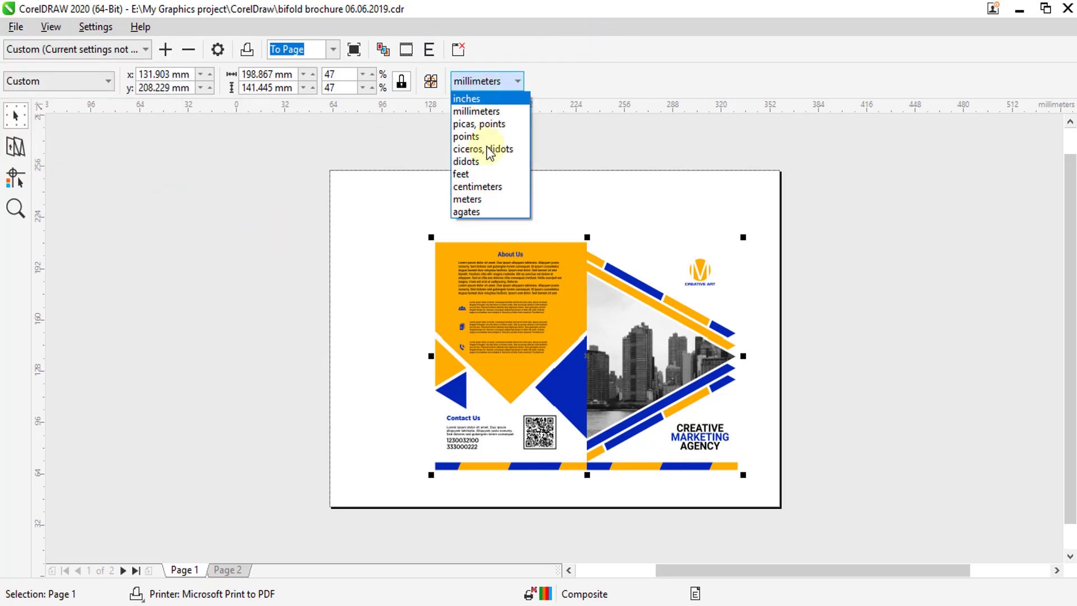
click(564, 93)
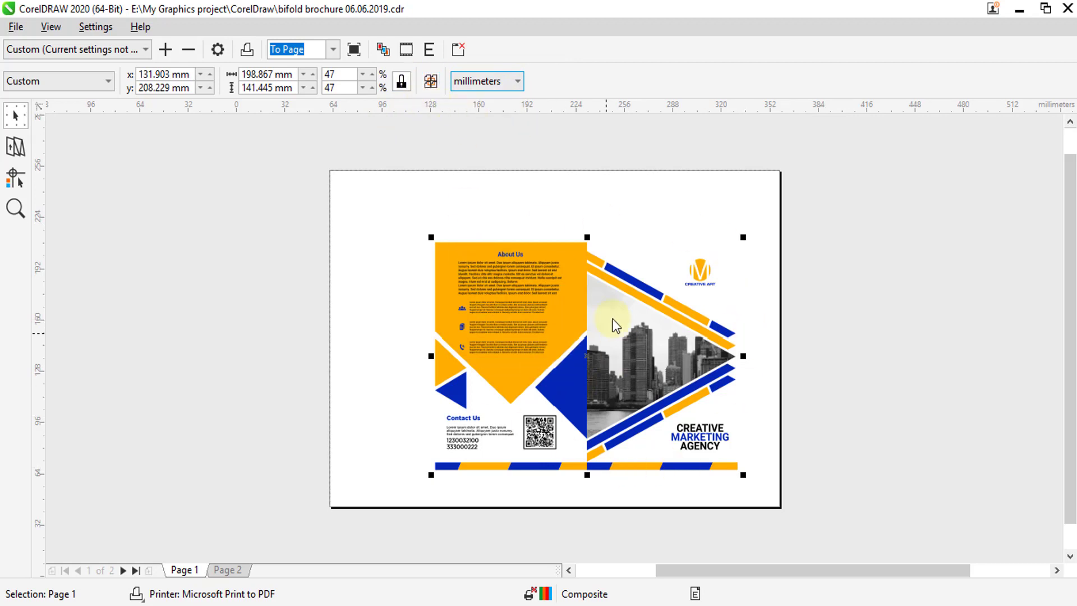
Move the artwork closer to the sheet's centre, to about X 120 mm, Y 216 mm.
drag(612, 318, 557, 290)
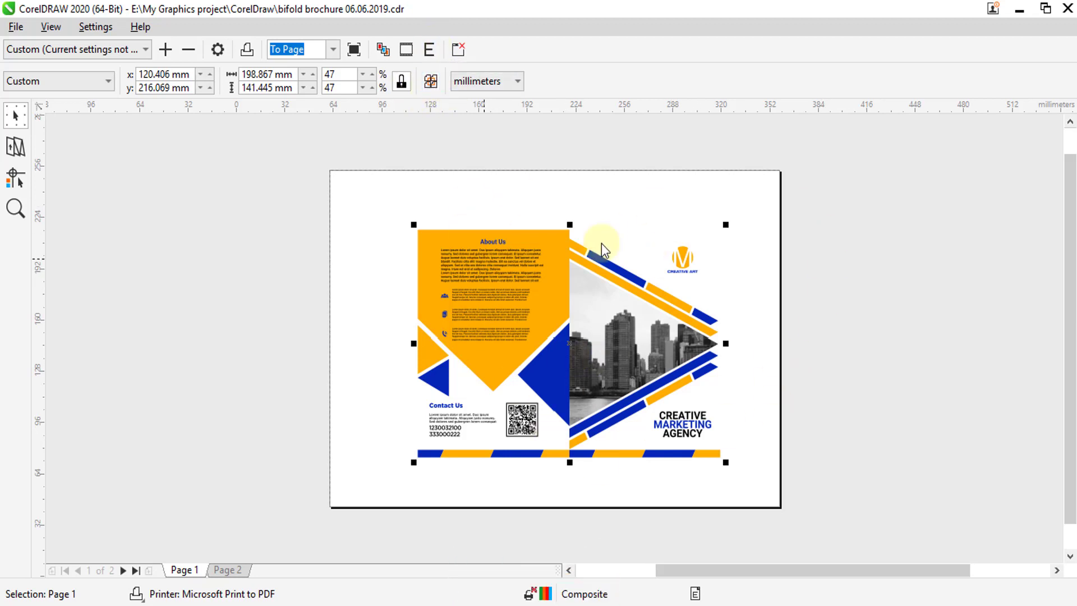
Mirror the brochure in the print preview and restore its normal orientation.
click(429, 49)
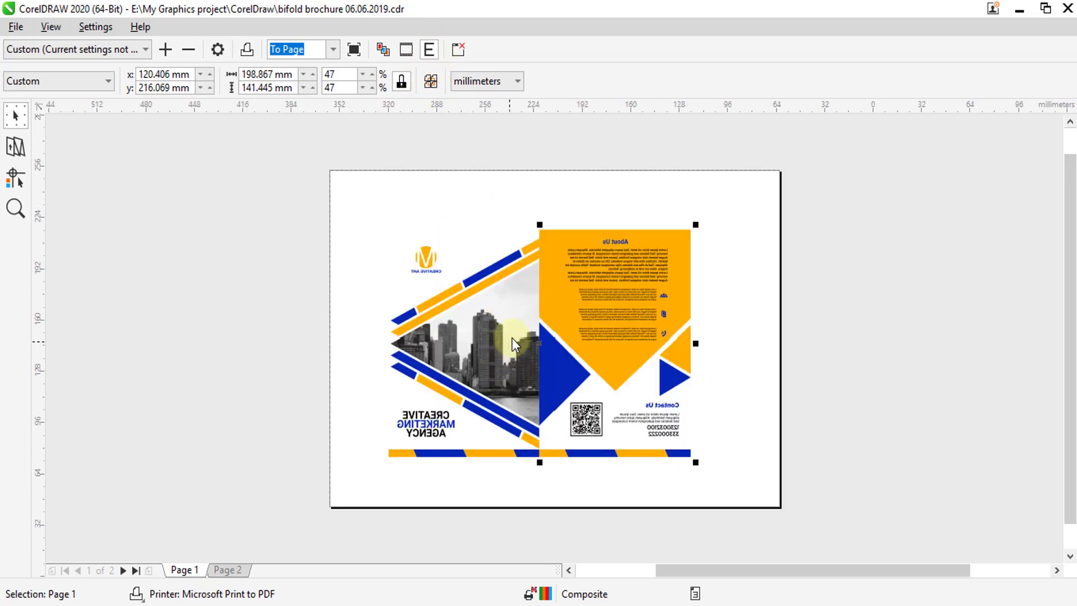
scroll(512, 337, up, 2)
click(425, 56)
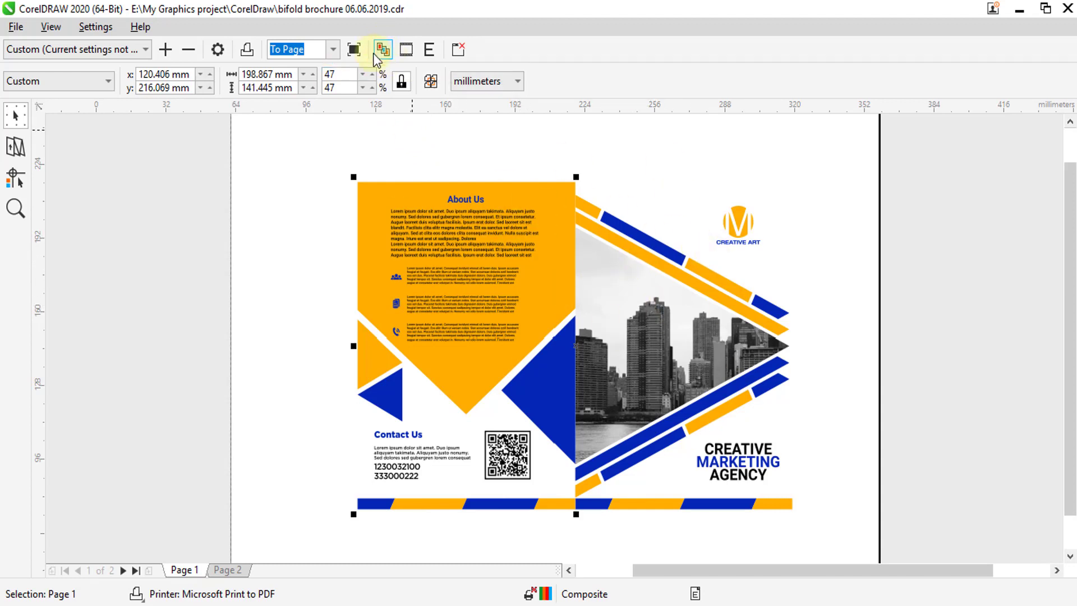
Toggle color separations on and off to preview the CMYK plates, ending with the composite output.
click(388, 52)
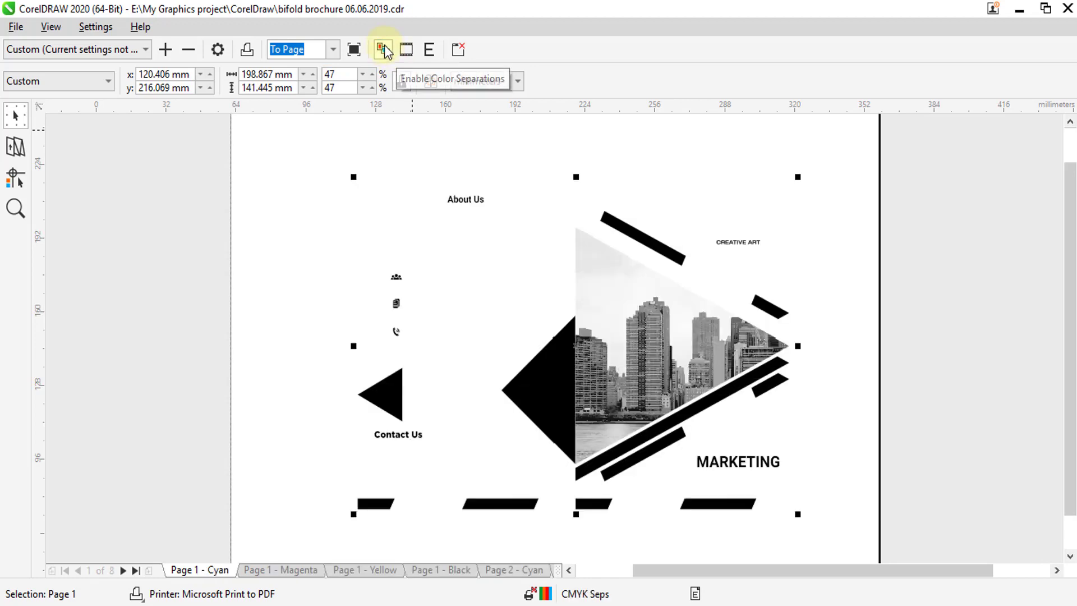
click(382, 50)
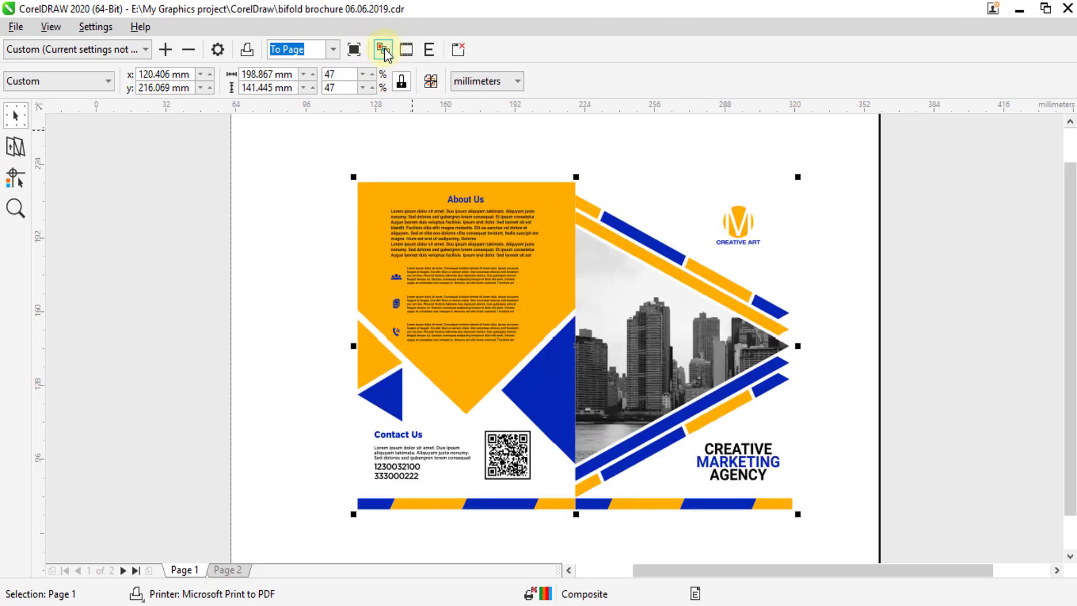
click(384, 49)
click(385, 49)
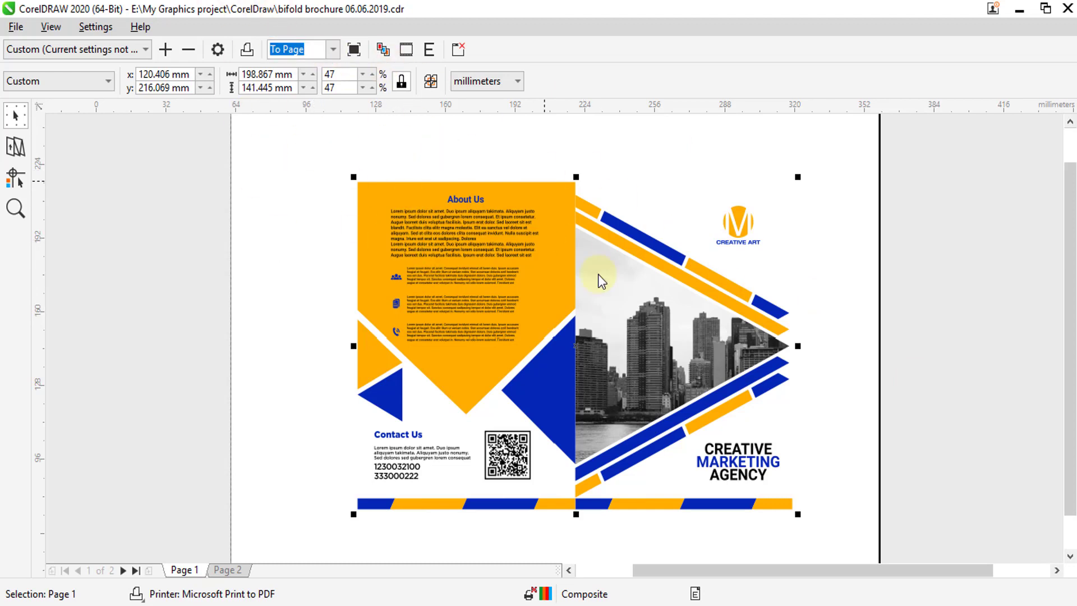
Try the To Page and To Width zoom levels and leave the print preview at To Height.
click(333, 49)
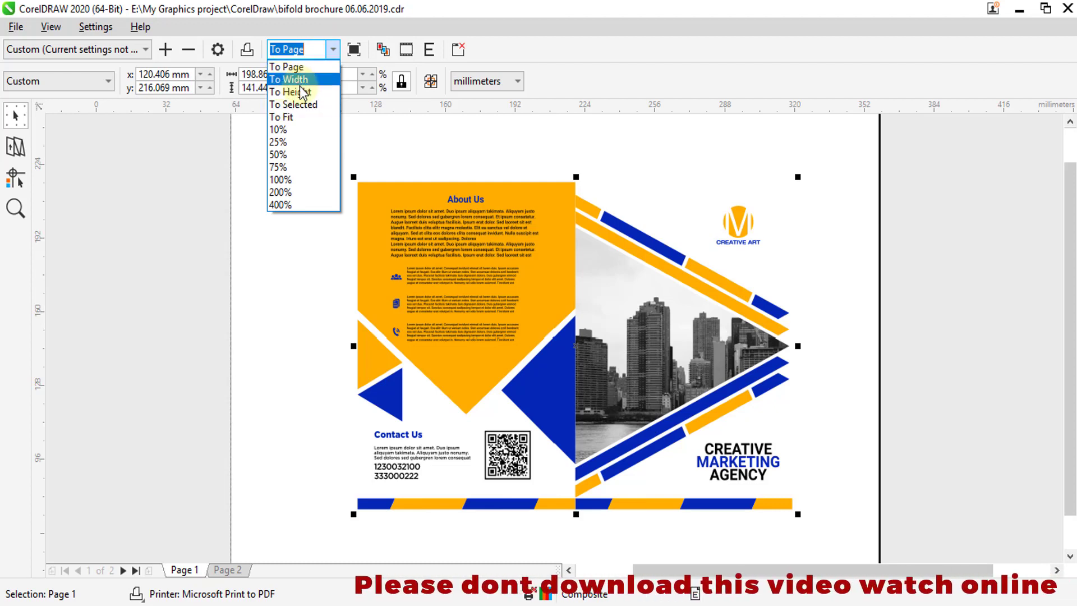
click(558, 37)
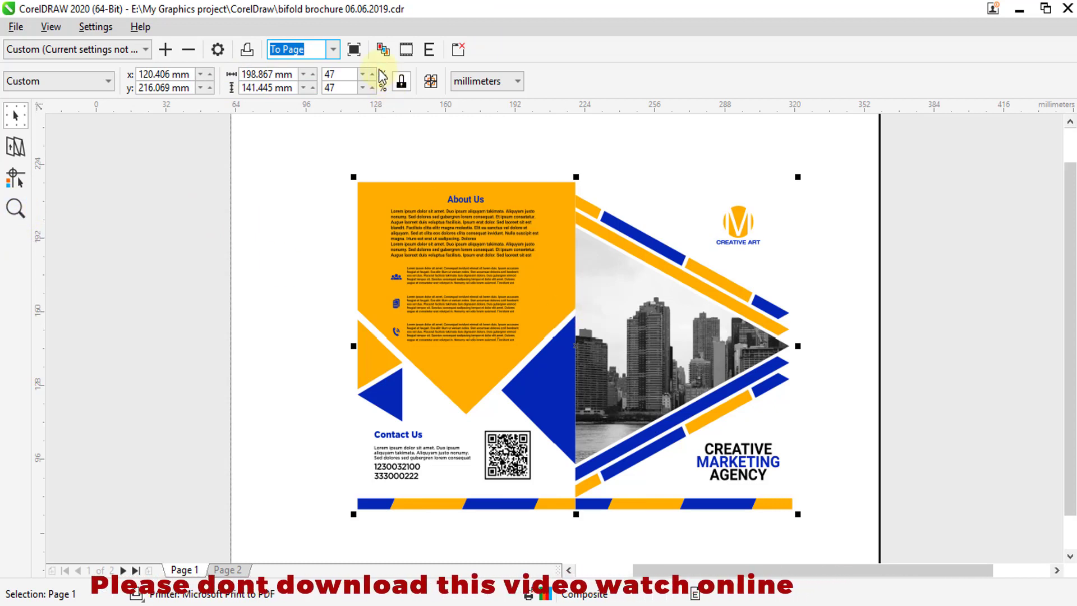
click(333, 49)
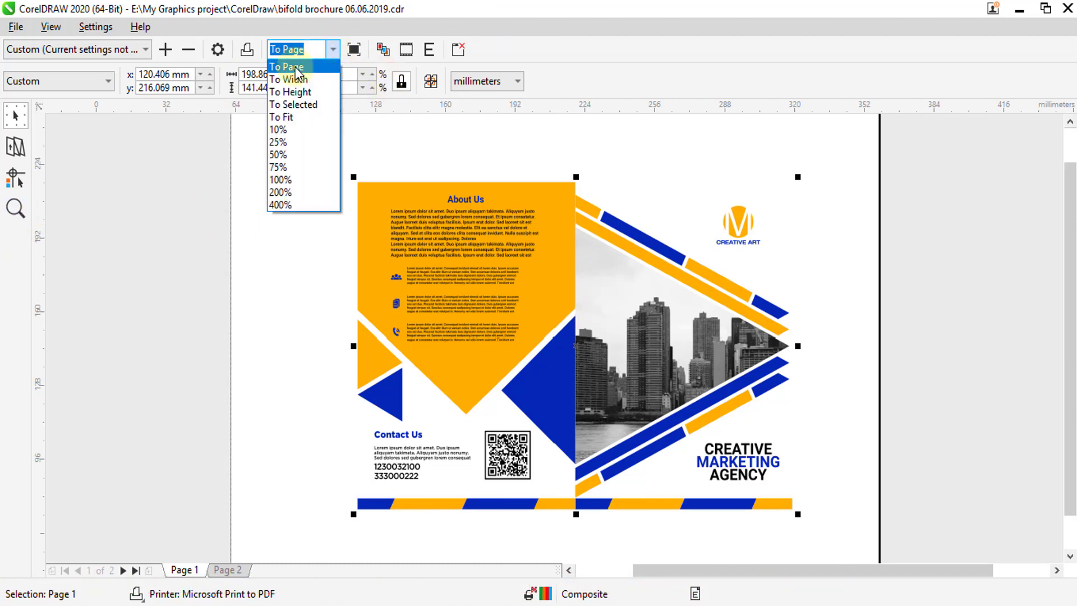
click(295, 67)
click(332, 50)
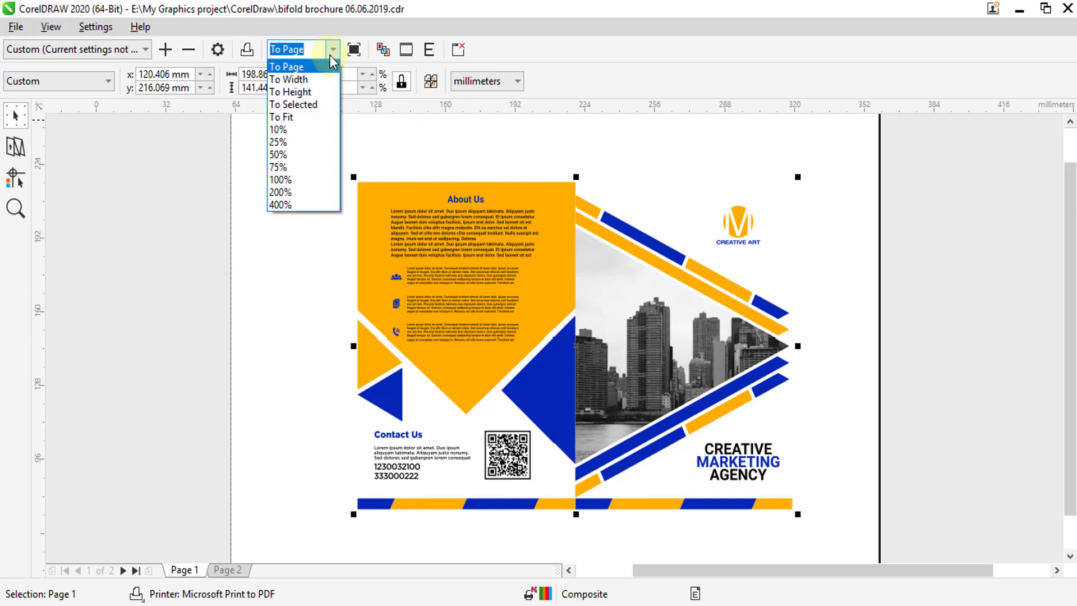
click(308, 79)
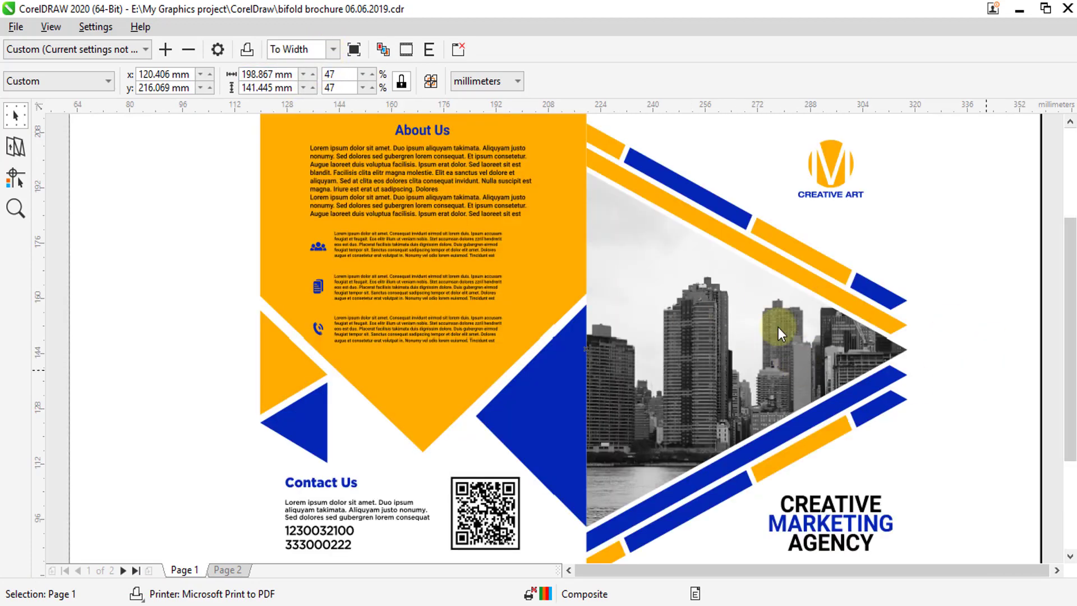
click(332, 49)
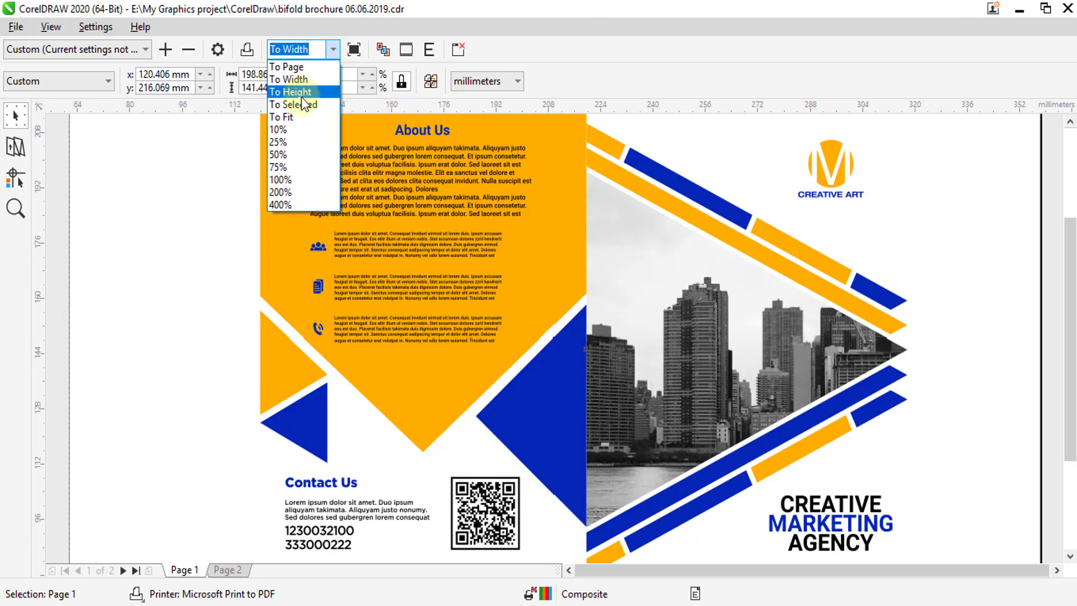
click(301, 92)
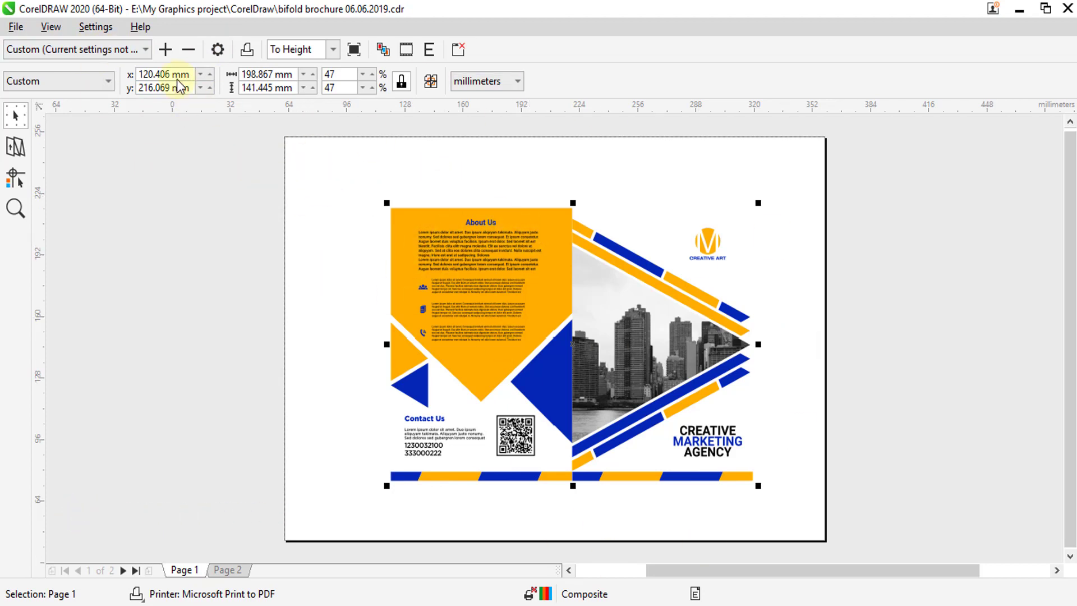
click(62, 49)
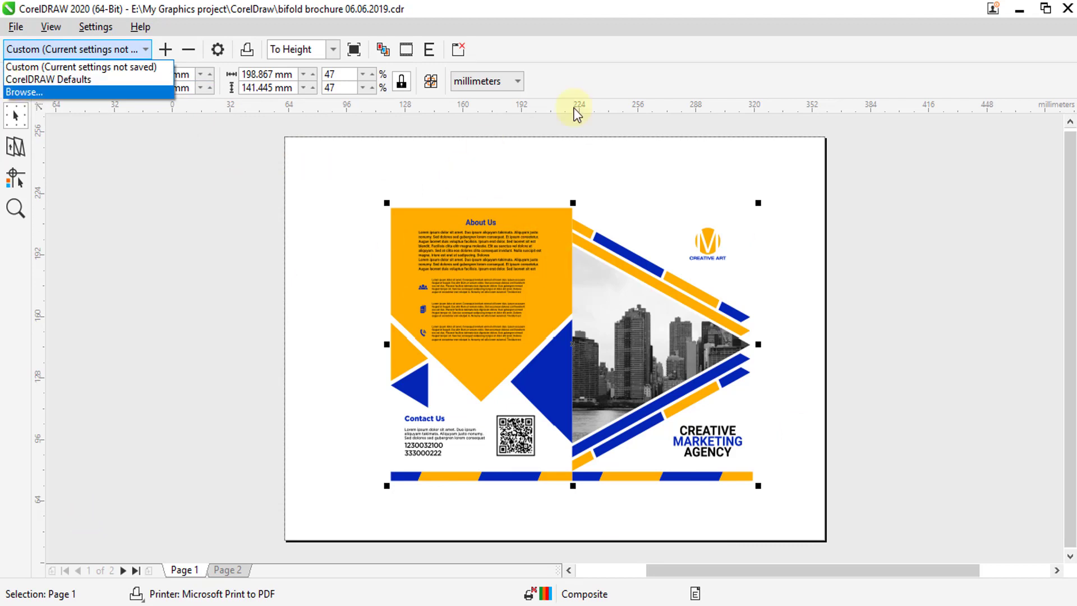
click(651, 37)
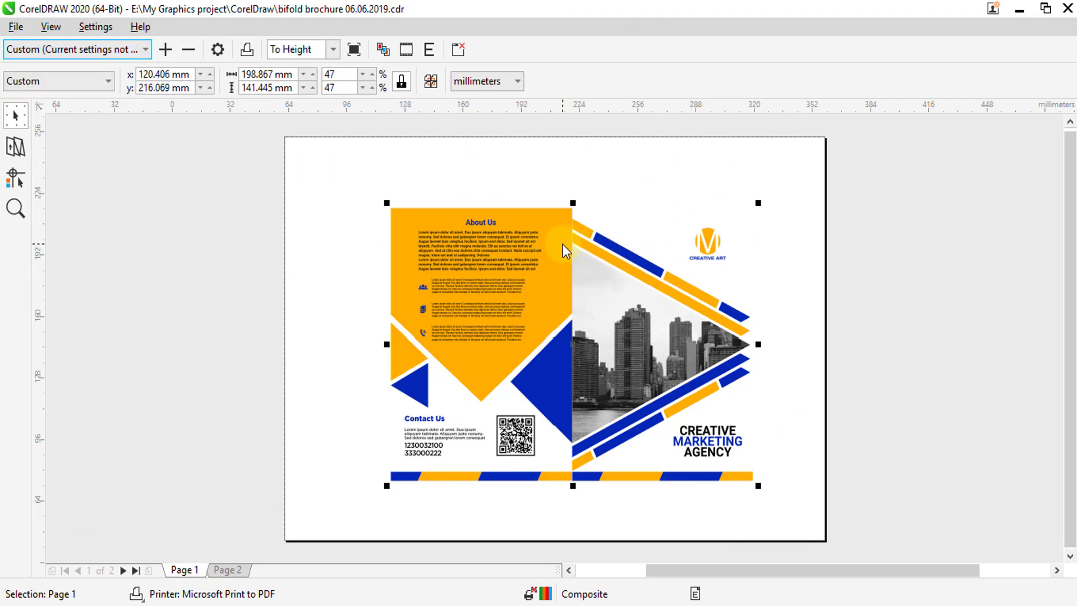
Apply the CorelDRAW Defaults print style to the print preview.
click(90, 47)
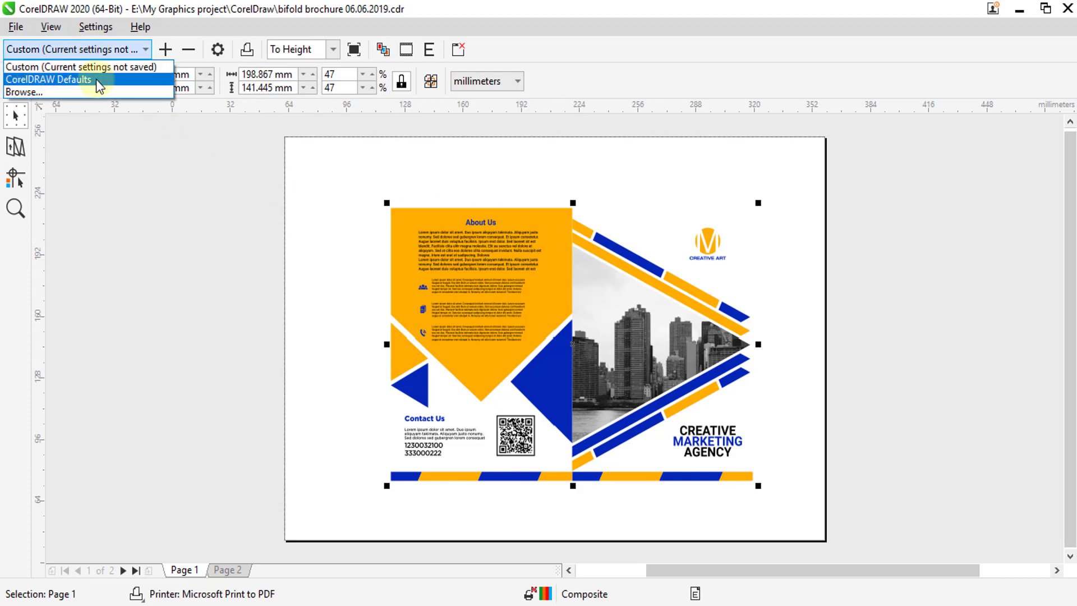
click(95, 79)
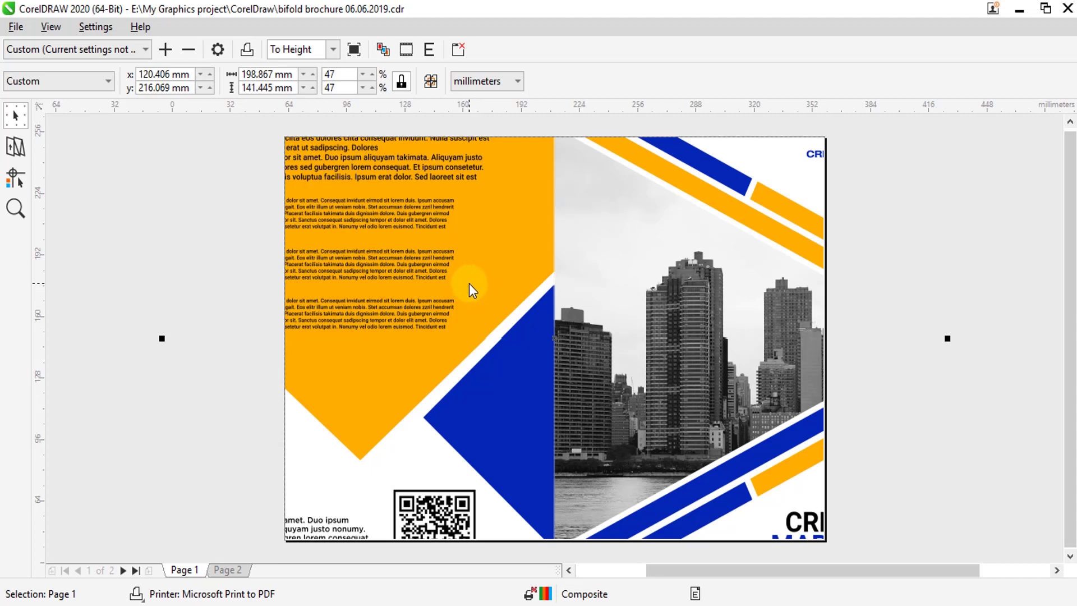
Flip page 1 upside down in the imposition layout, preview the rotated brochure, and flip the page upright again.
click(15, 146)
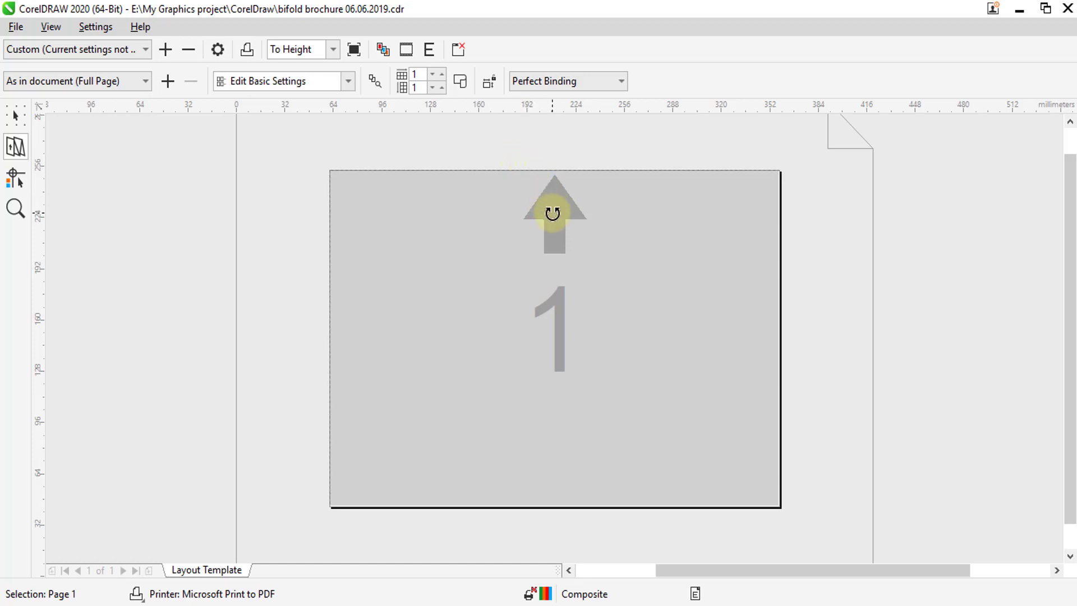
click(553, 214)
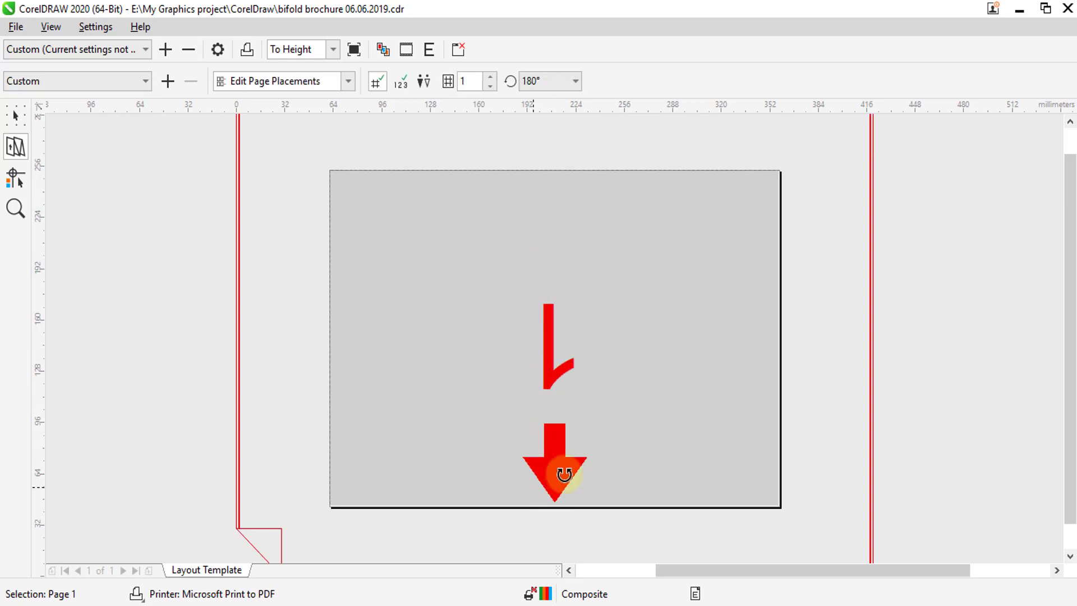
click(17, 115)
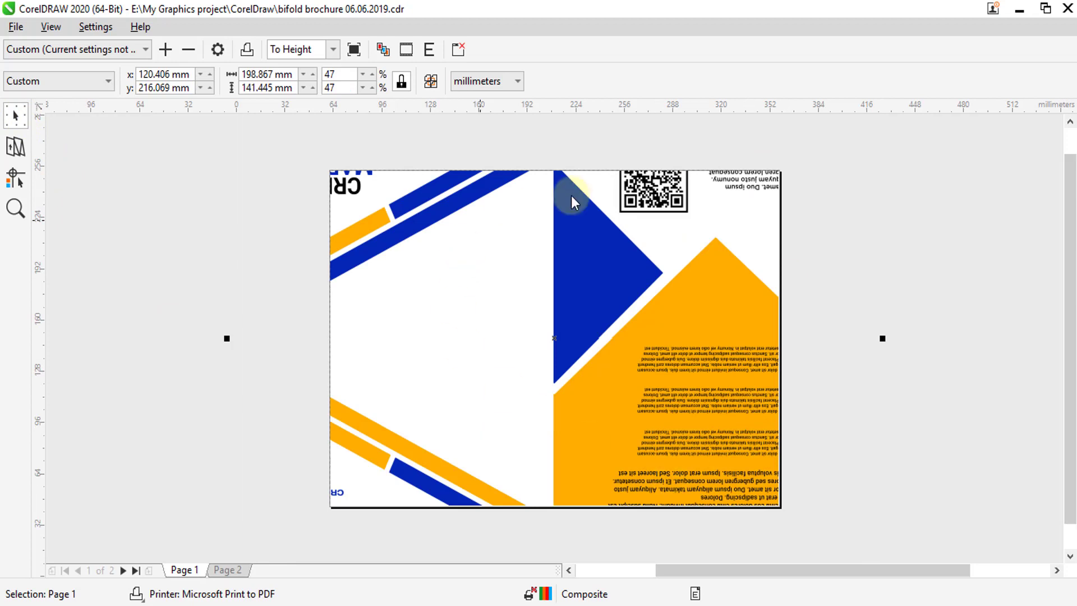
click(17, 147)
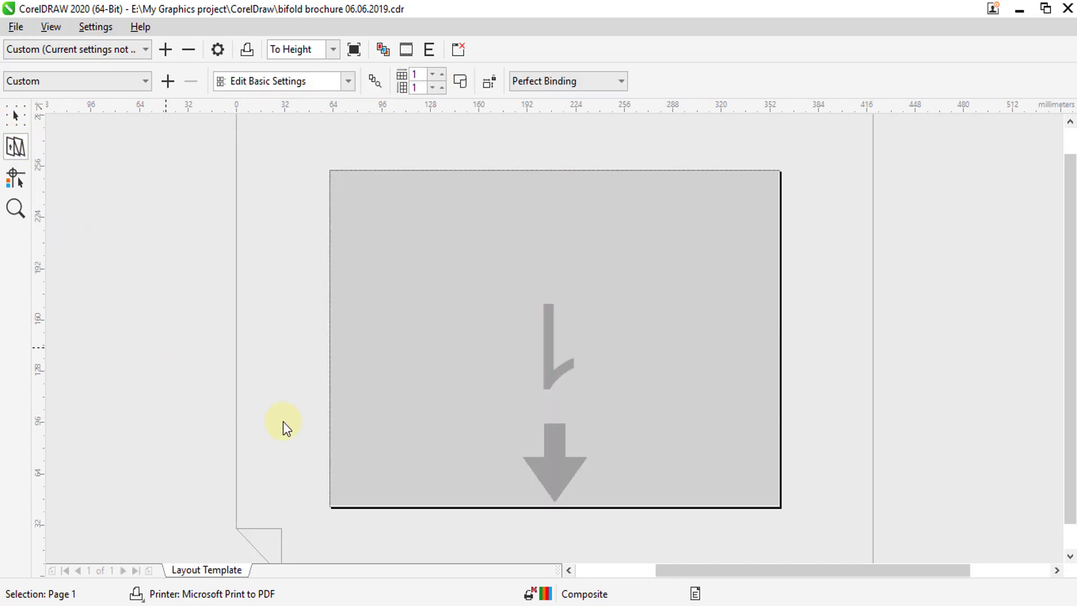
click(555, 457)
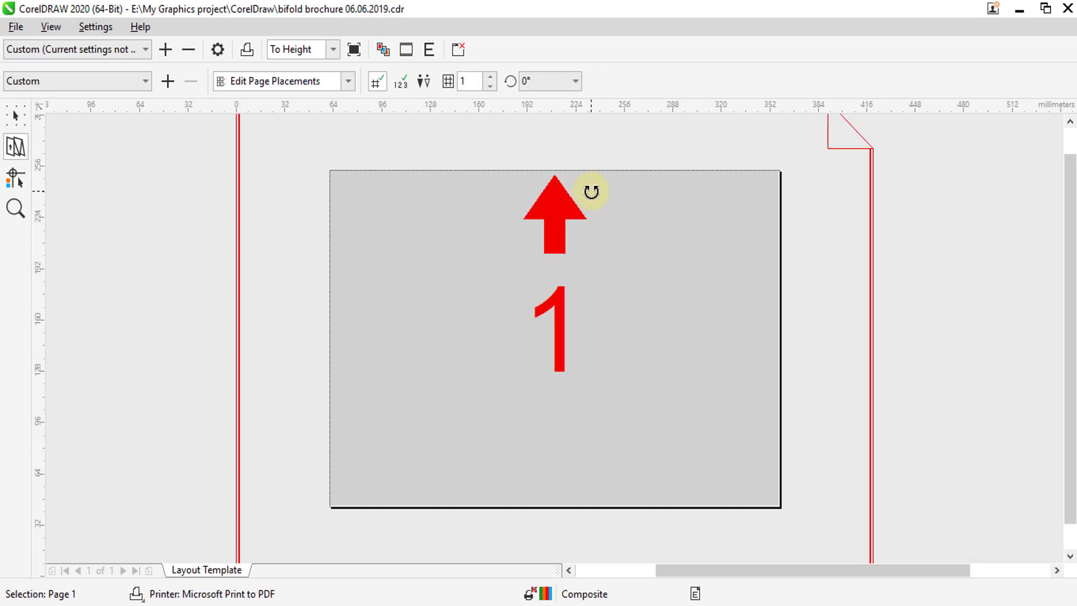
Set the page placement's rotation angle to 180° and back to 0°.
click(564, 79)
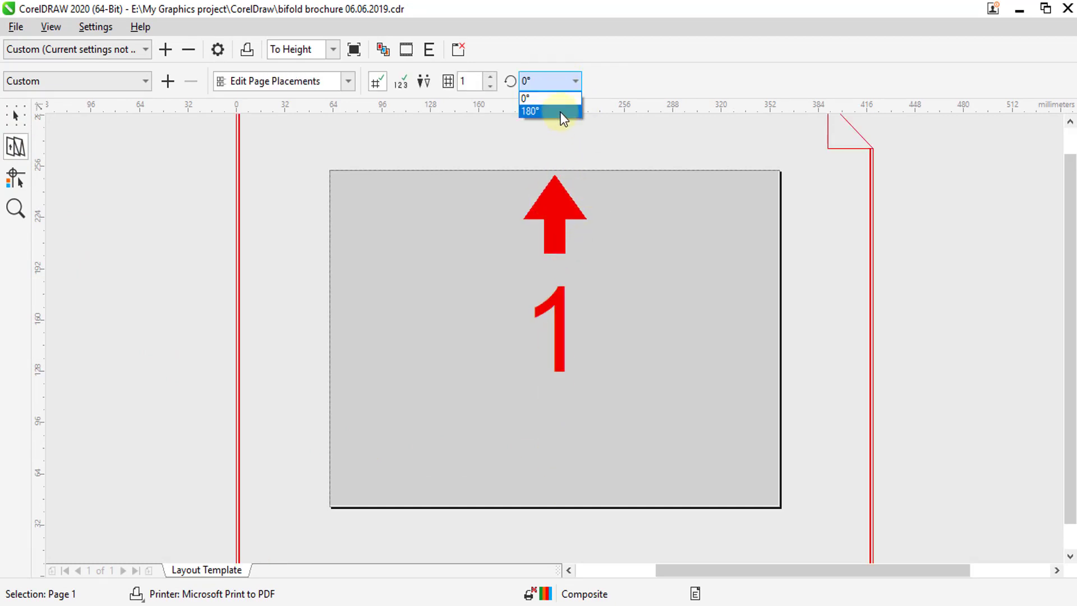
click(563, 112)
click(566, 88)
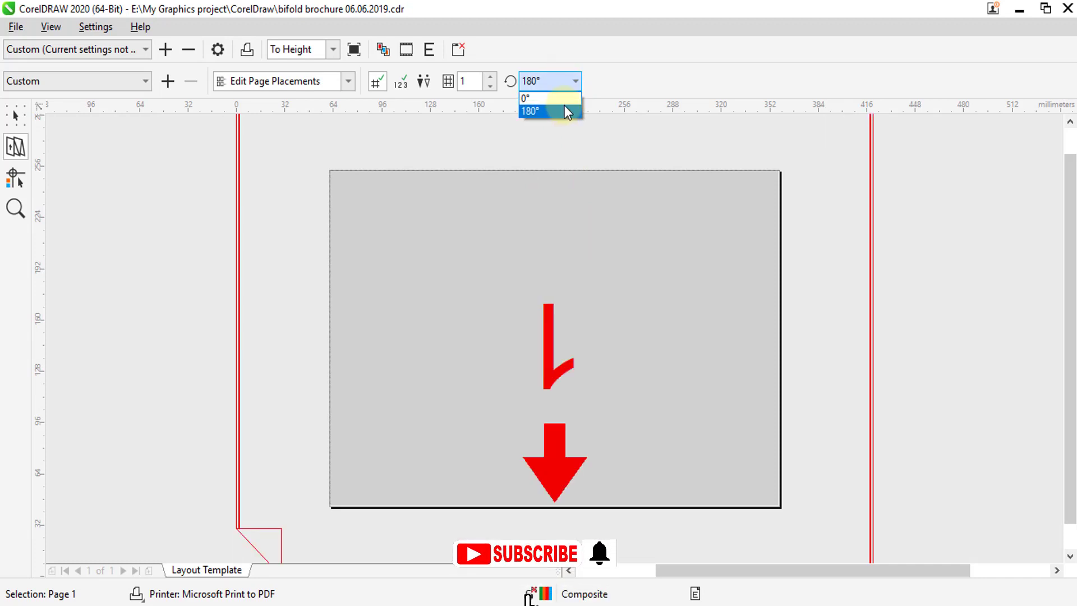
click(563, 100)
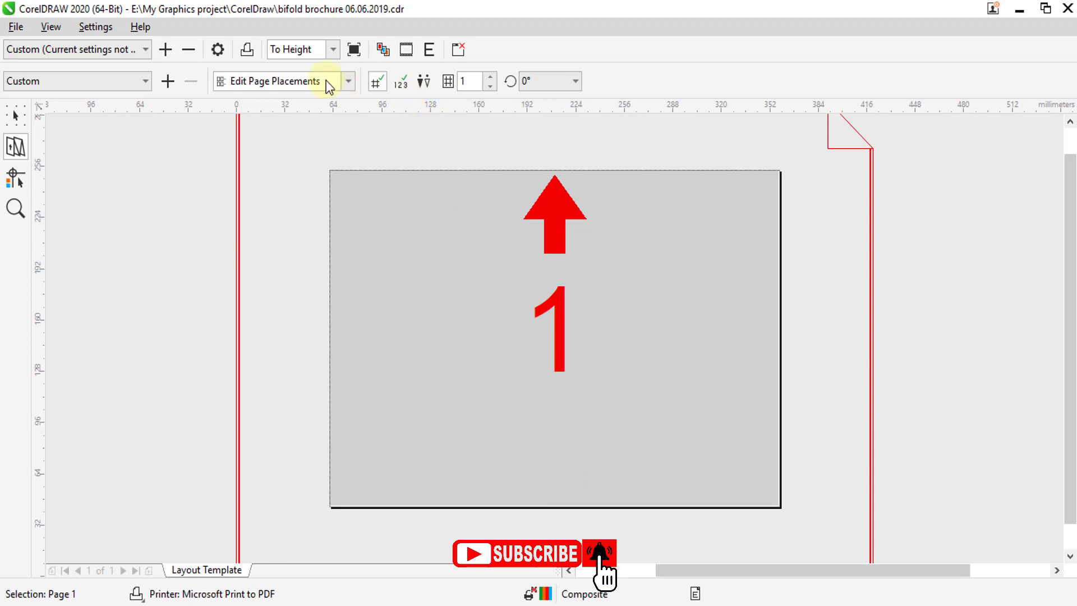
Switch the imposition layout to Edit Basic Settings, flip page 1 by its orientation arrow and turn it back upright.
click(348, 81)
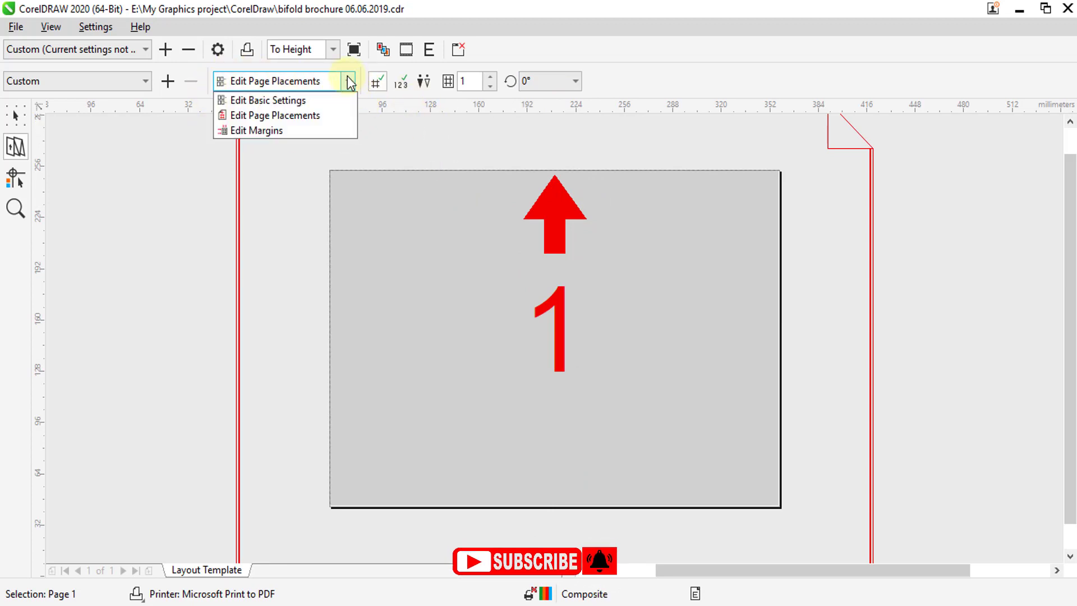
click(272, 101)
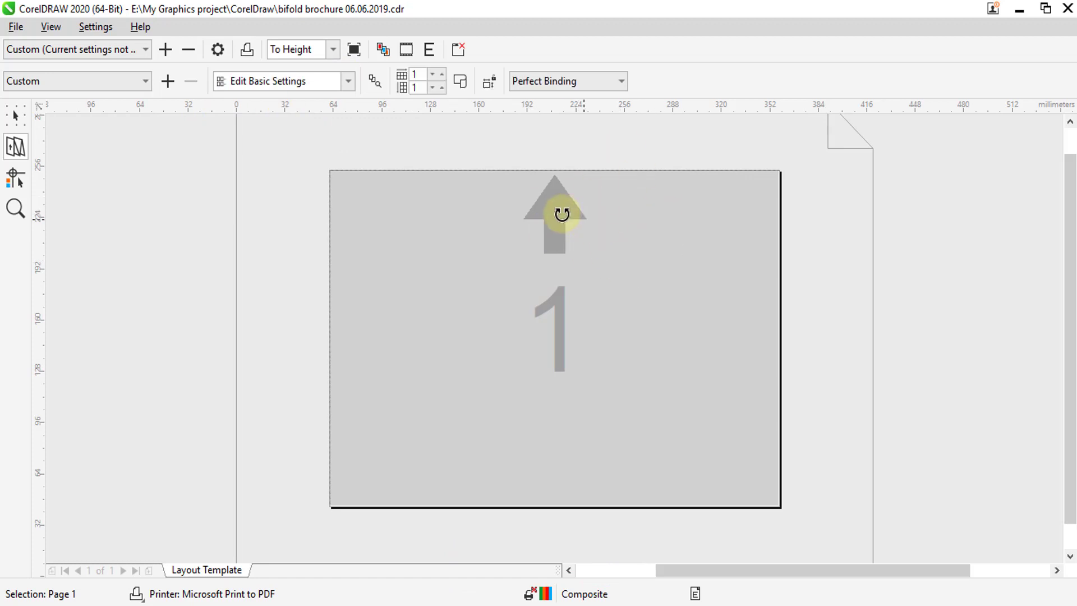
click(561, 215)
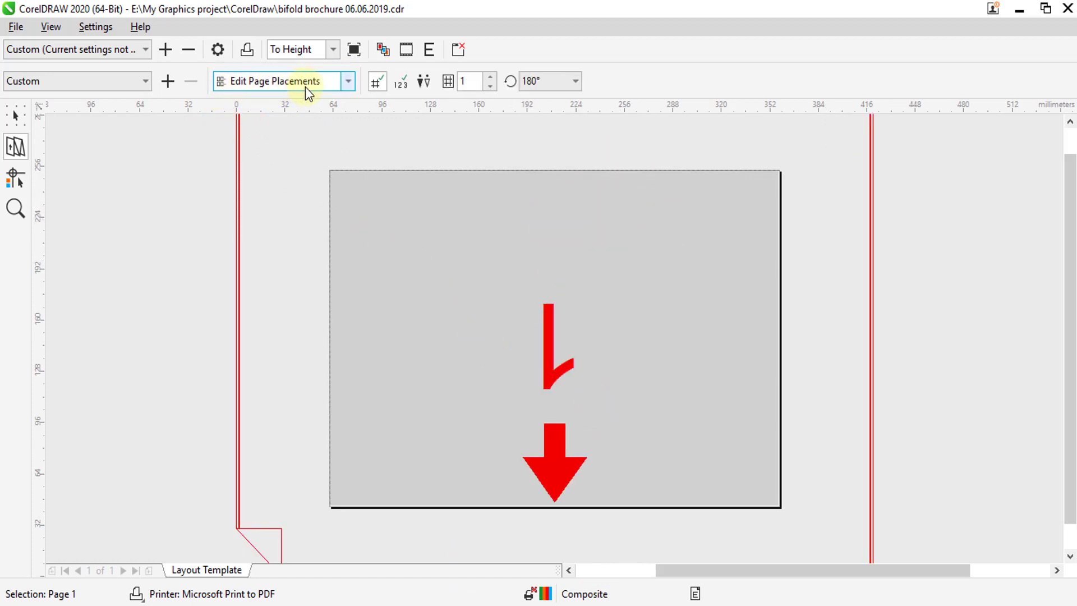
click(558, 458)
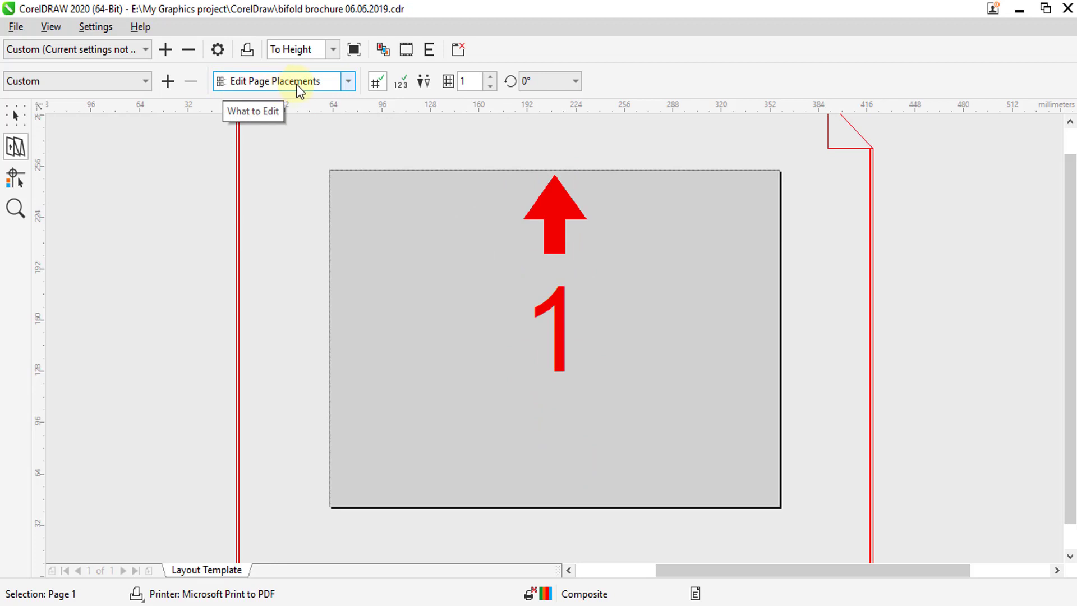
click(348, 82)
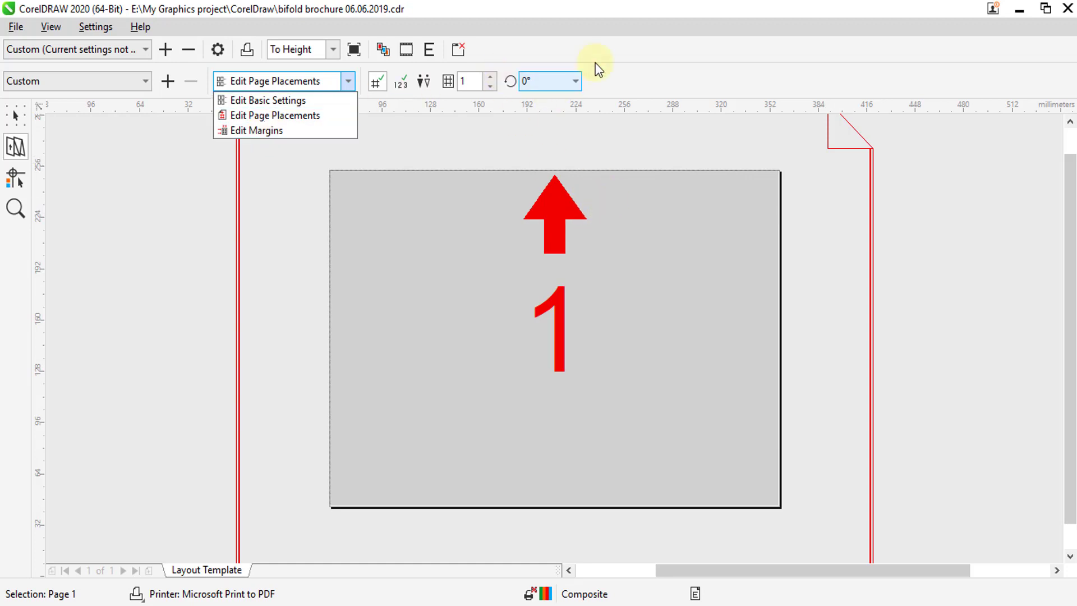
click(559, 23)
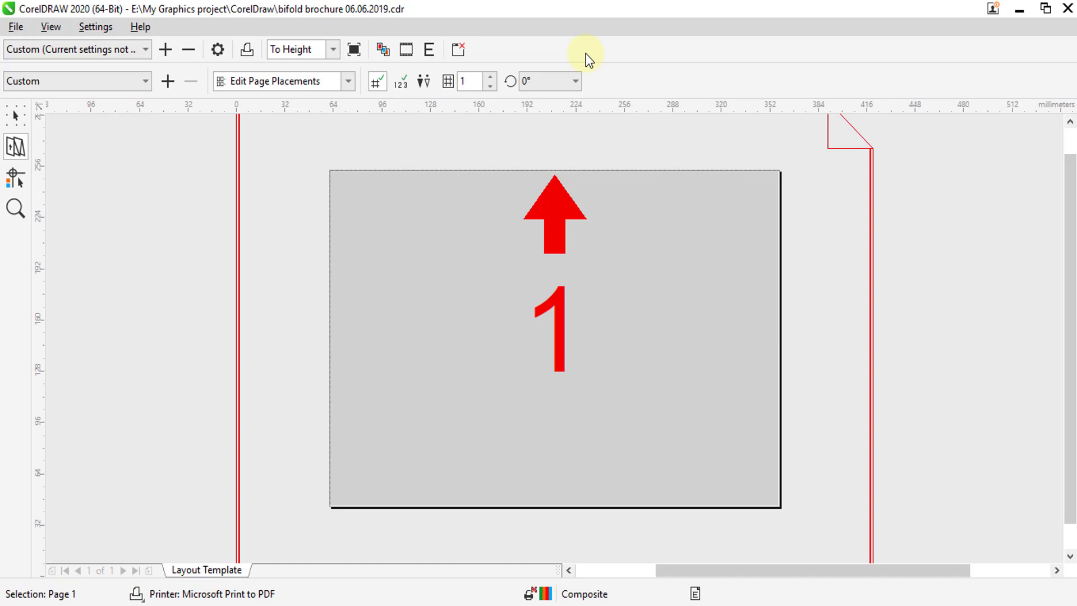
Choose the Custom imposition layout and return to the brochure artwork with the Pick tool.
click(423, 84)
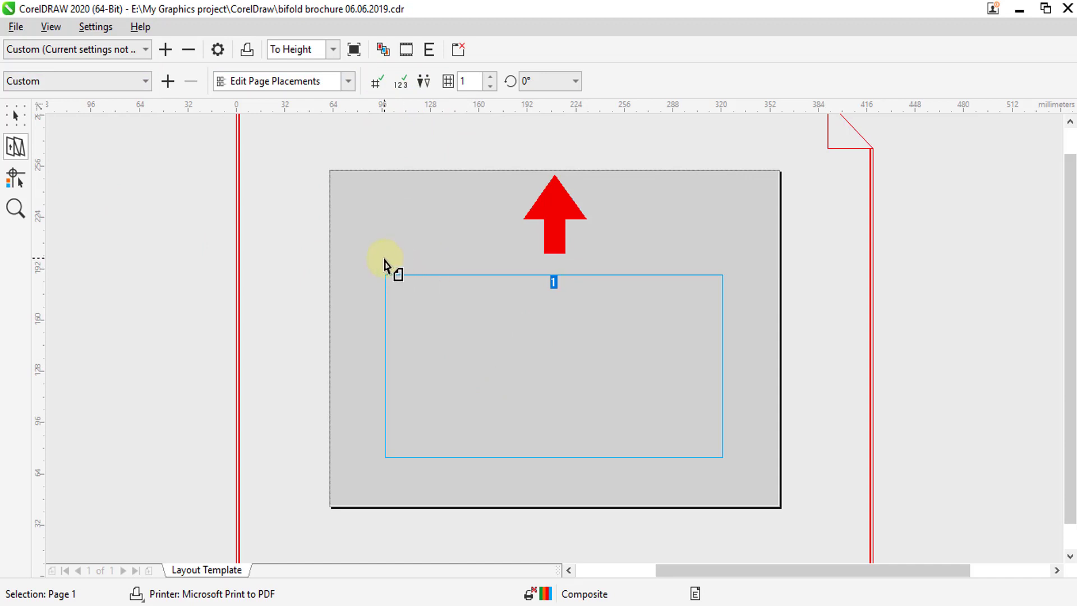
click(145, 81)
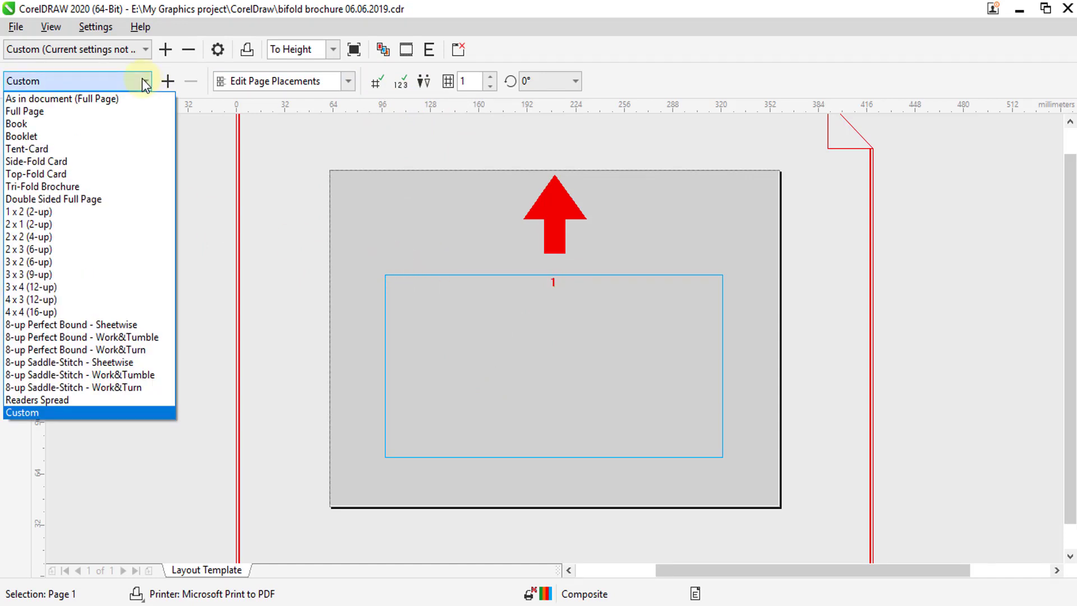
click(26, 413)
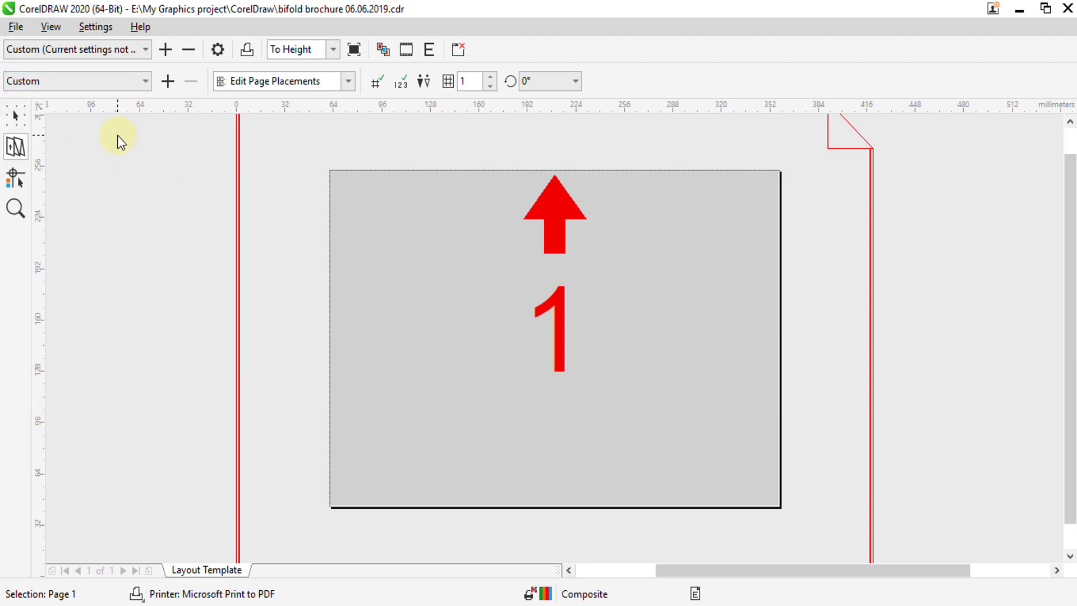
click(15, 116)
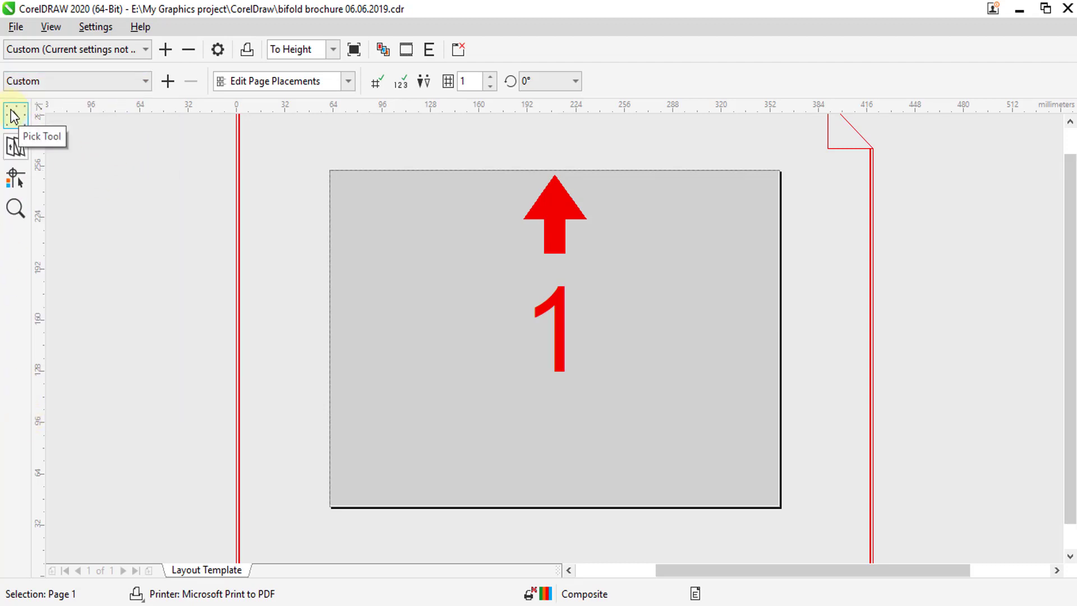
click(15, 117)
Reapply the CorelDRAW Defaults print style to the brochure.
click(117, 50)
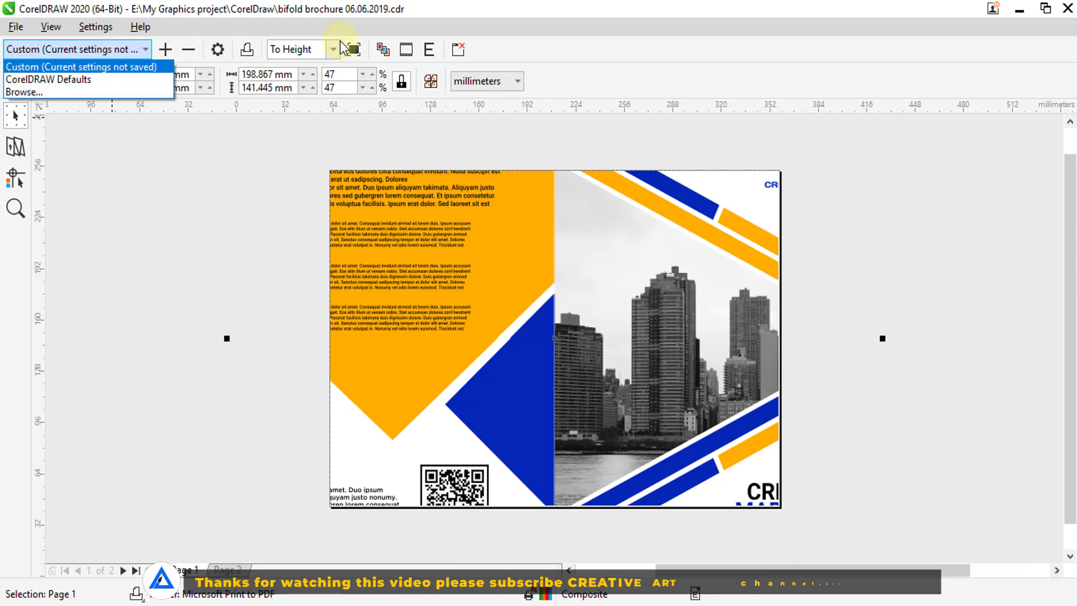
click(536, 63)
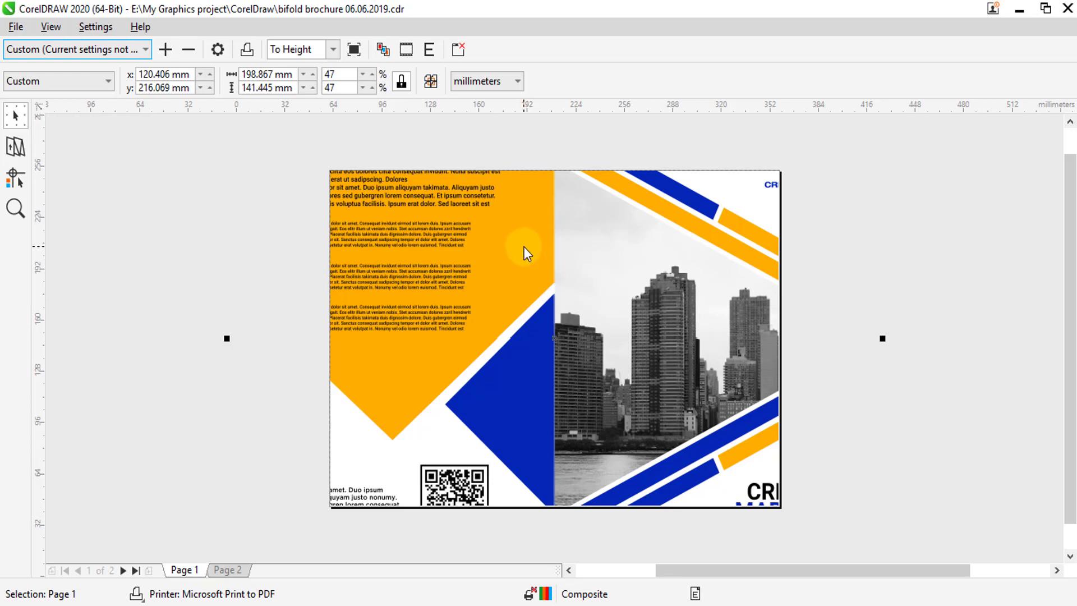
click(83, 48)
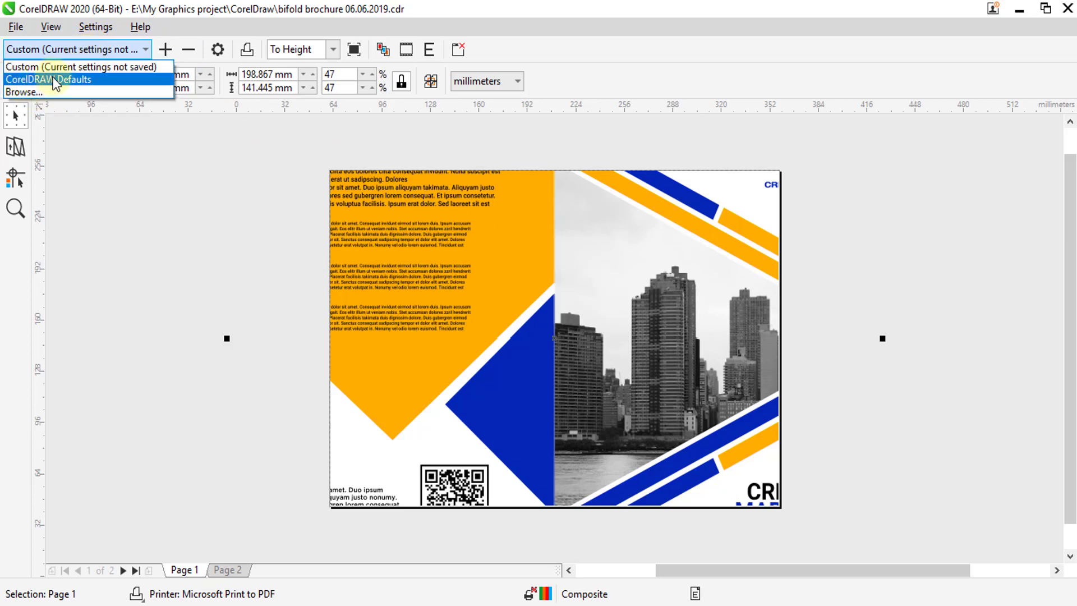
click(52, 78)
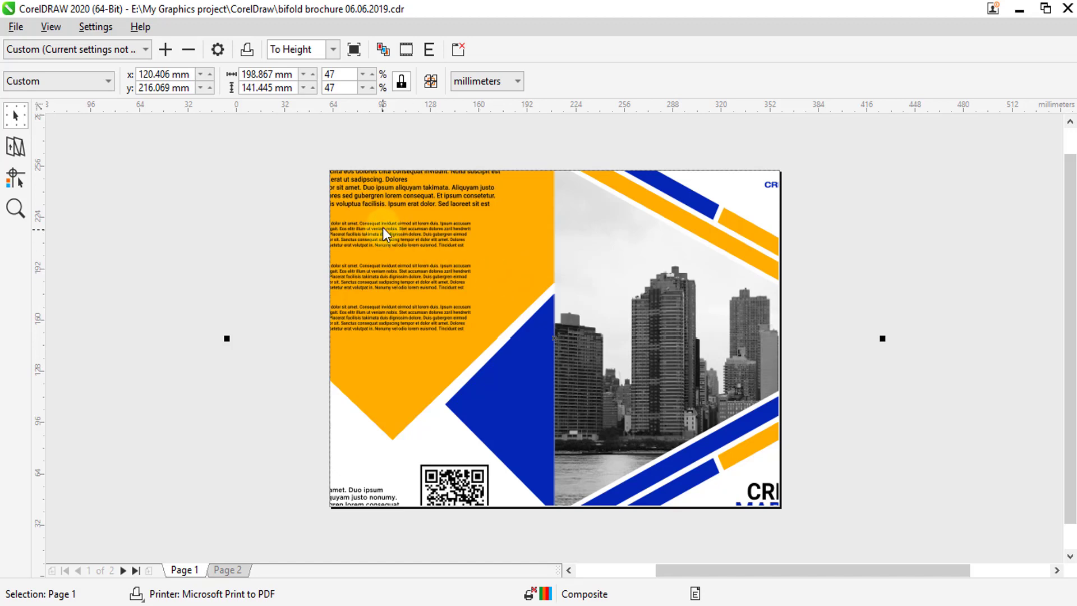
Scale the artwork down to about 288.5 × 205.2 mm and move it to about X 68 mm, Y 252 mm on the sheet.
scroll(382, 227, down, 1)
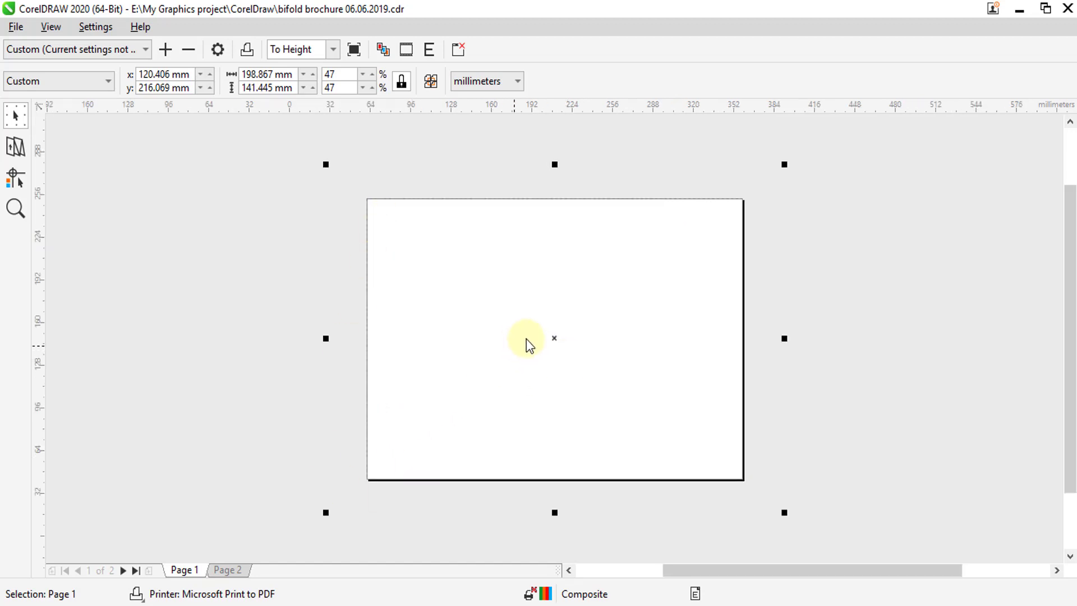
scroll(542, 338, up, 1)
scroll(456, 314, down, 1)
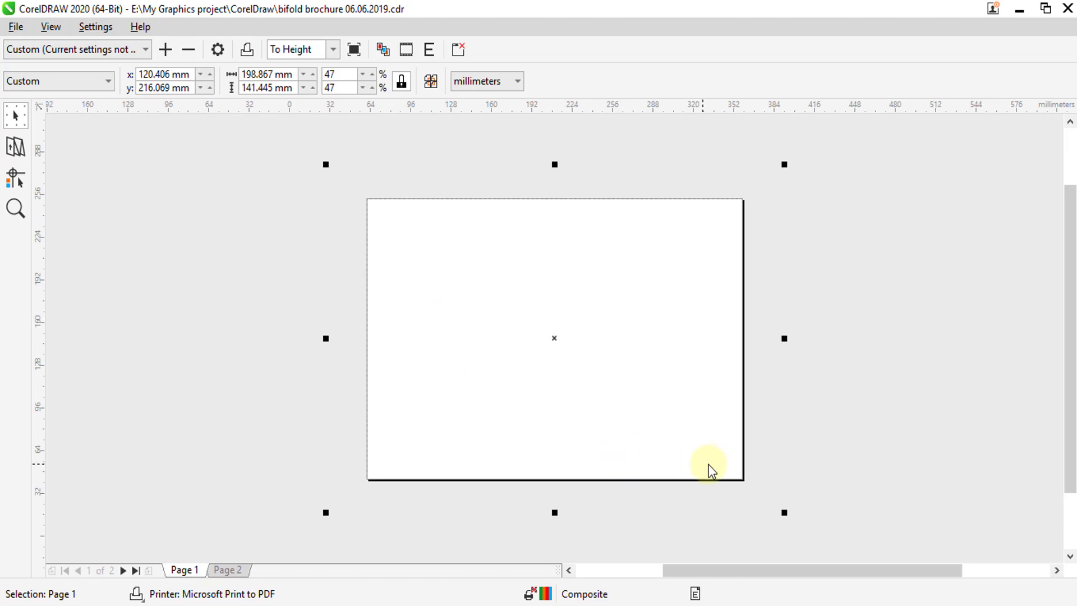
click(831, 546)
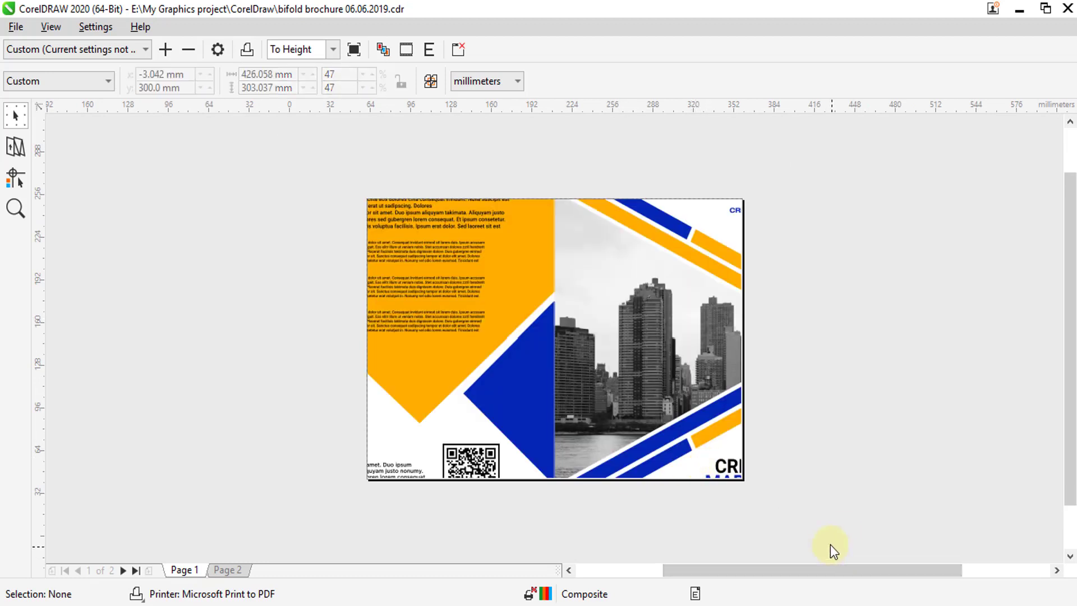
click(702, 413)
drag(828, 546, 651, 413)
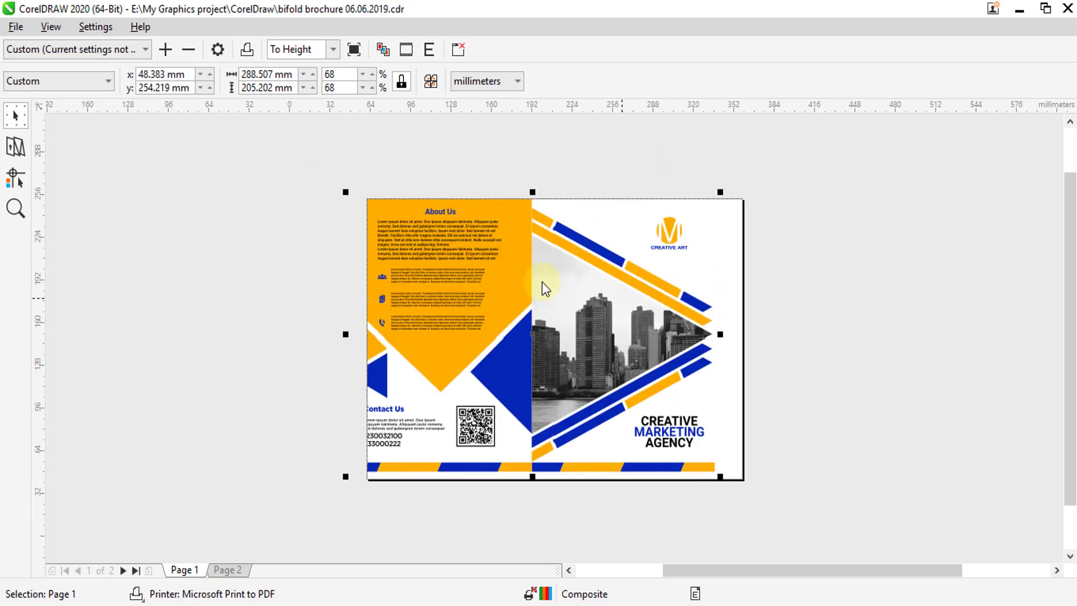
drag(542, 283, 567, 287)
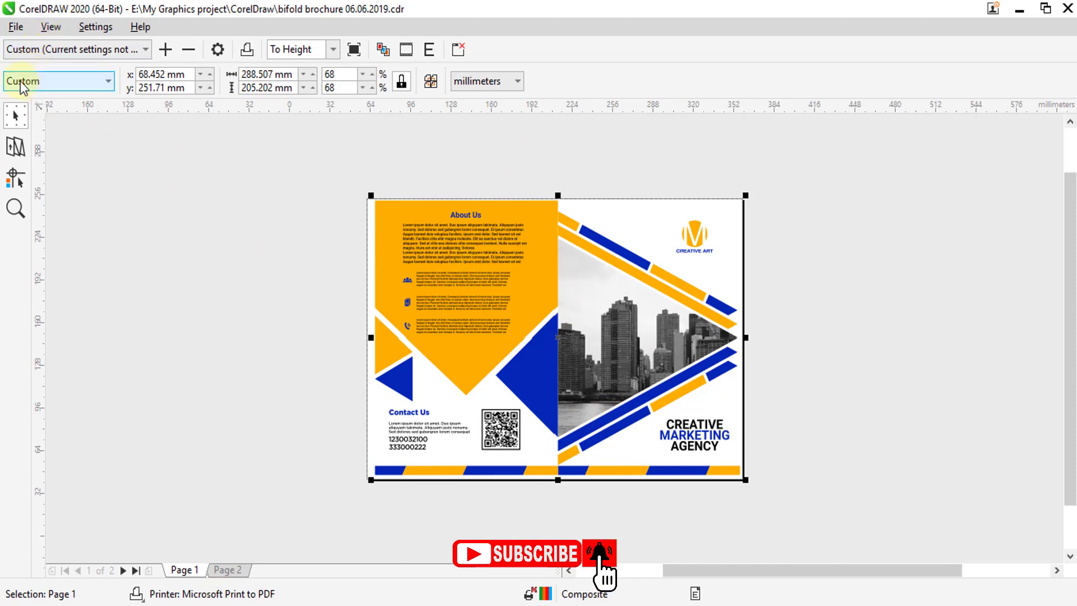
Set the artwork's position and size preset to Fit to page.
click(51, 80)
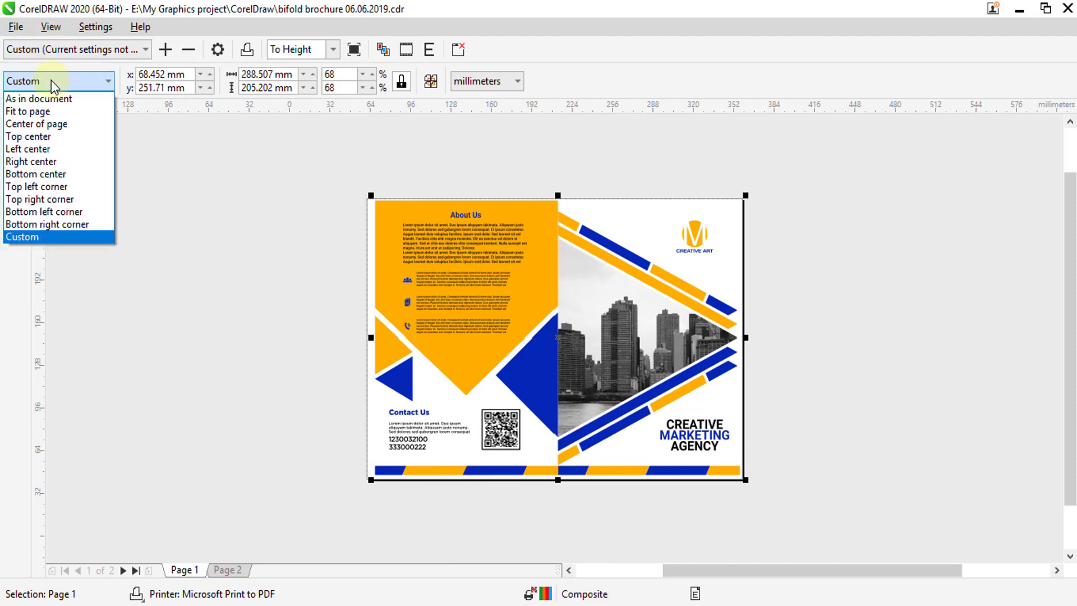
click(25, 111)
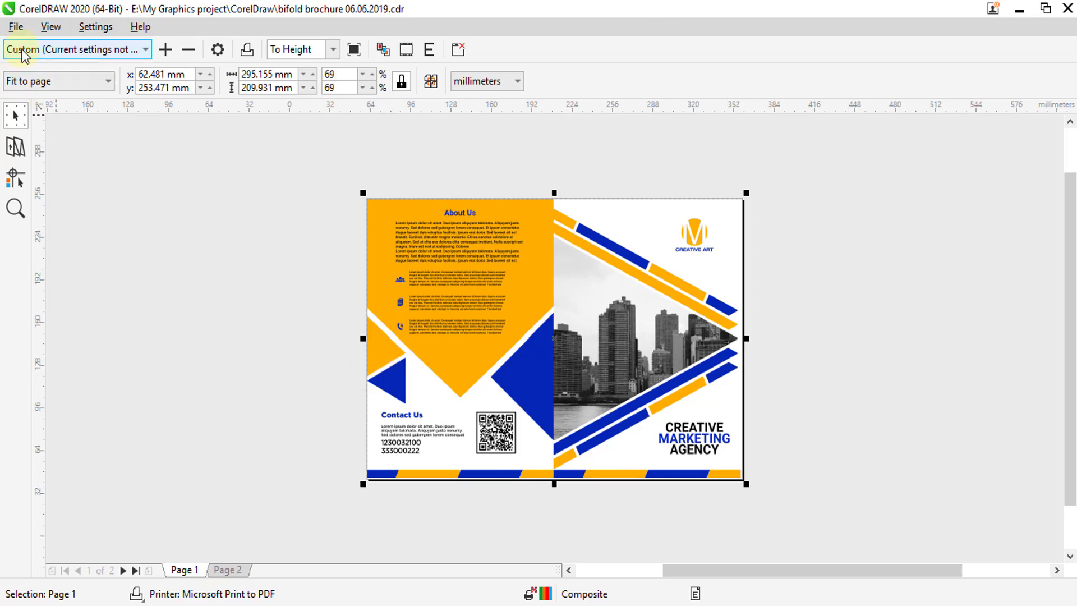
Save the current print settings as a new print style named CorelDRAW my setting in the Print Styles folder.
click(16, 26)
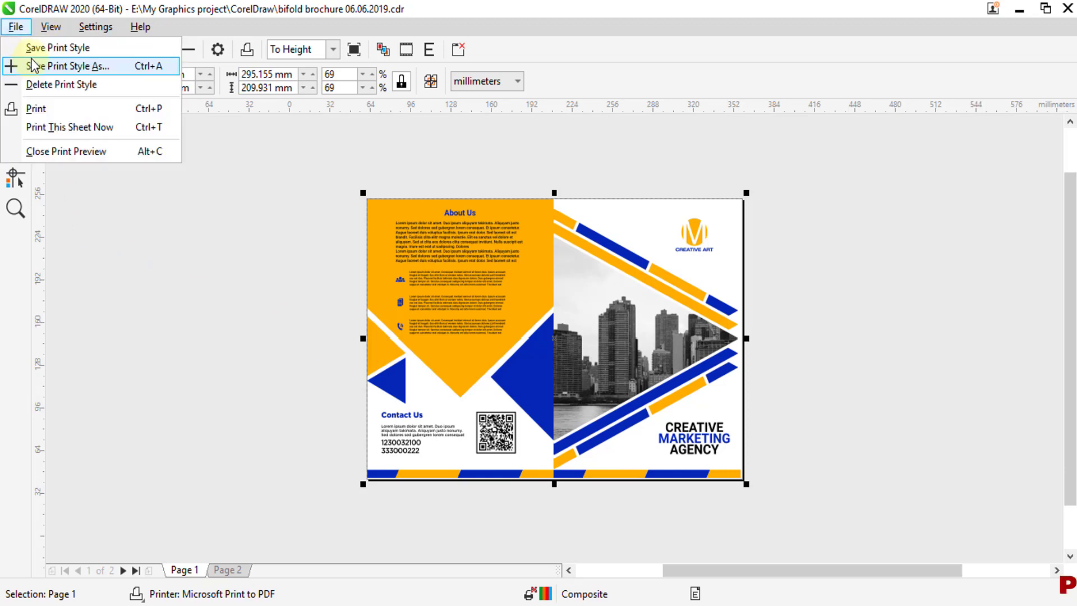
click(71, 66)
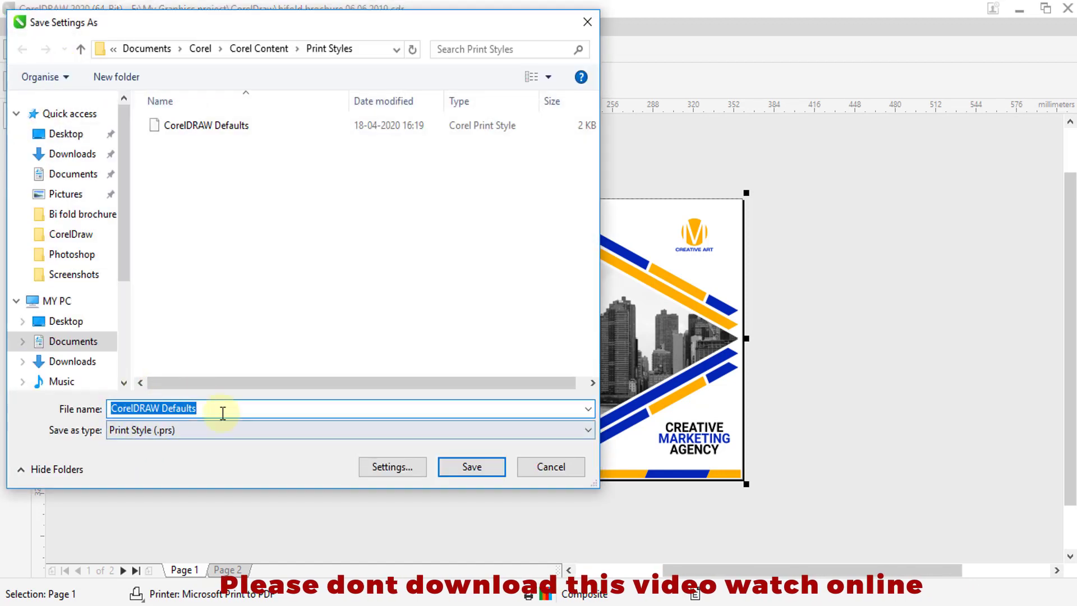
click(229, 410)
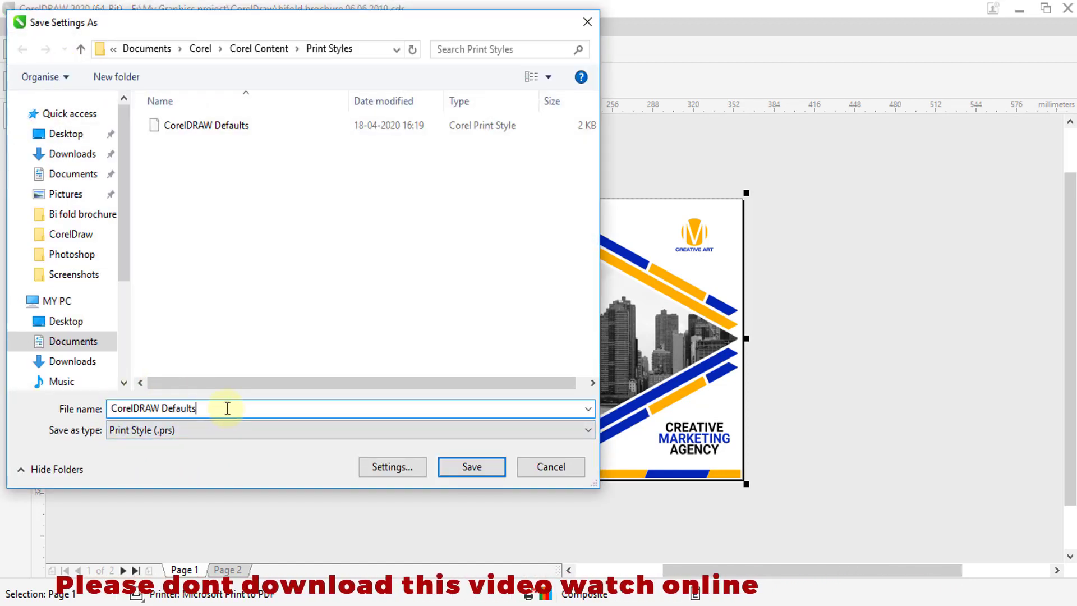
key(BackSpace)
key(BackSpace)
key(BackSpace)
key(BackSpace)
key(BackSpace)
key(BackSpace)
key(BackSpace)
key(BackSpace)
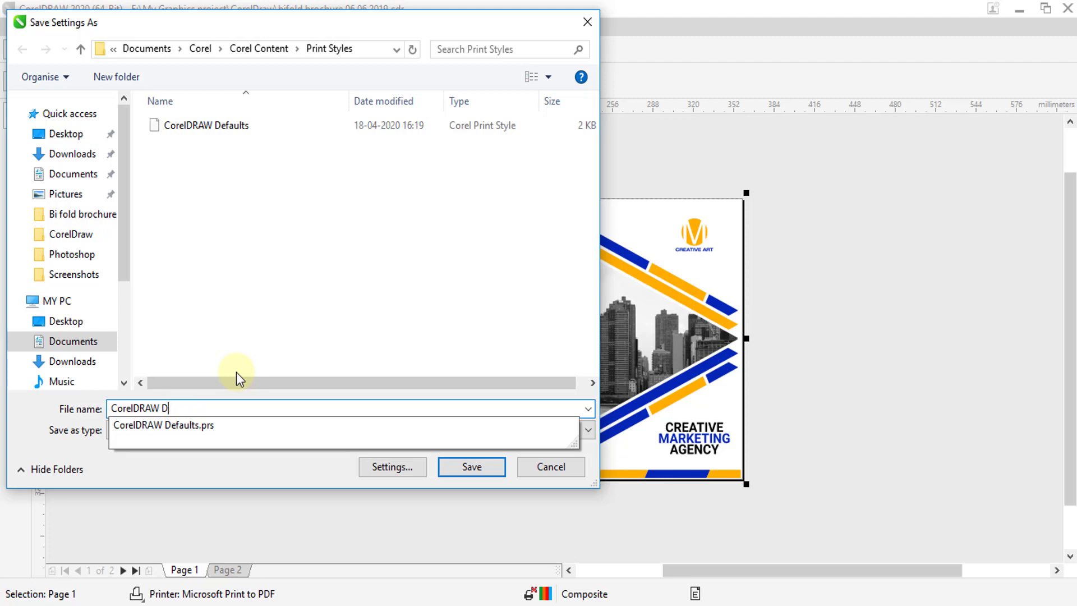
text(my)
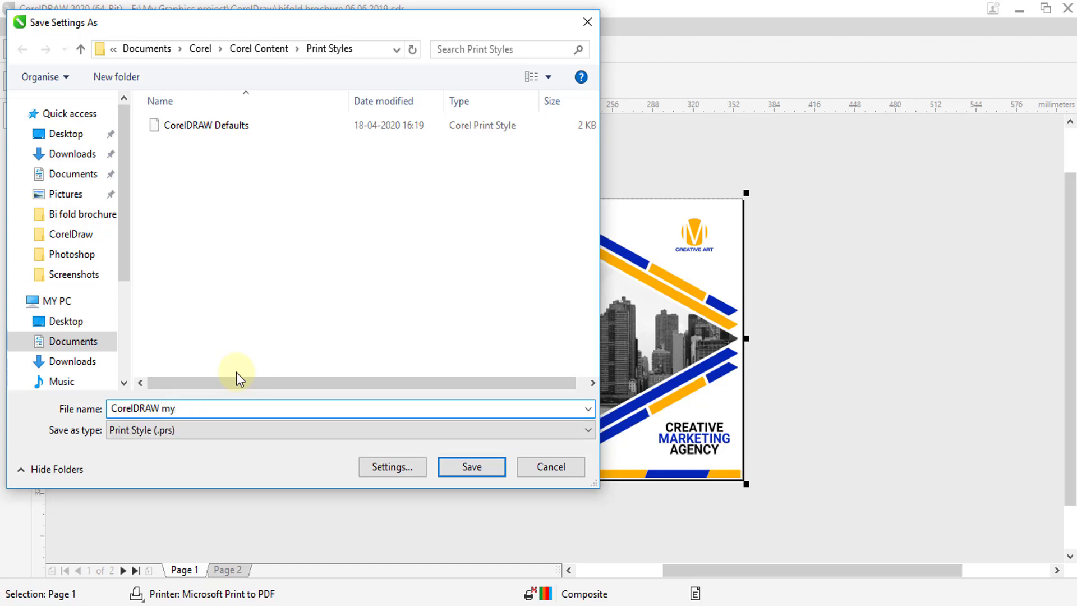
text(setting)
click(474, 469)
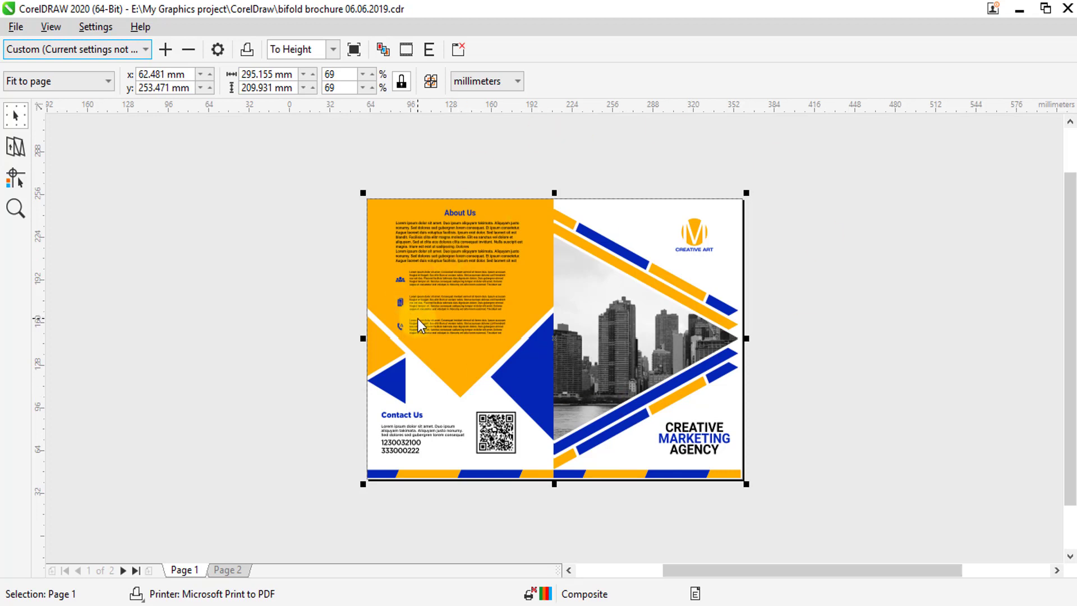
Close the print preview, reopen it to check the active print style, and return to the brochure drawing.
click(460, 51)
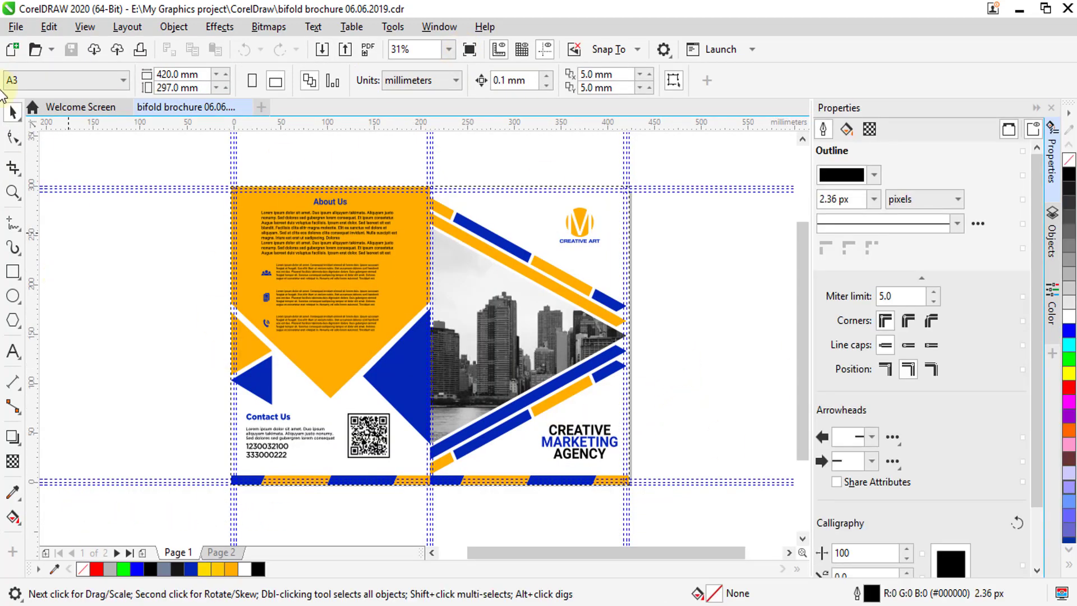
click(17, 30)
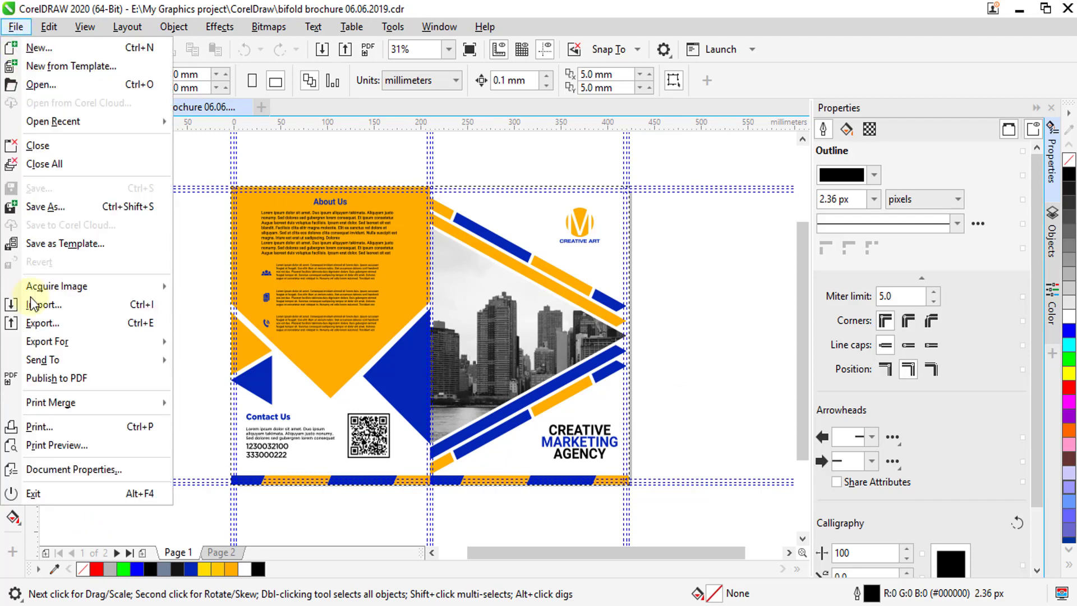
click(55, 446)
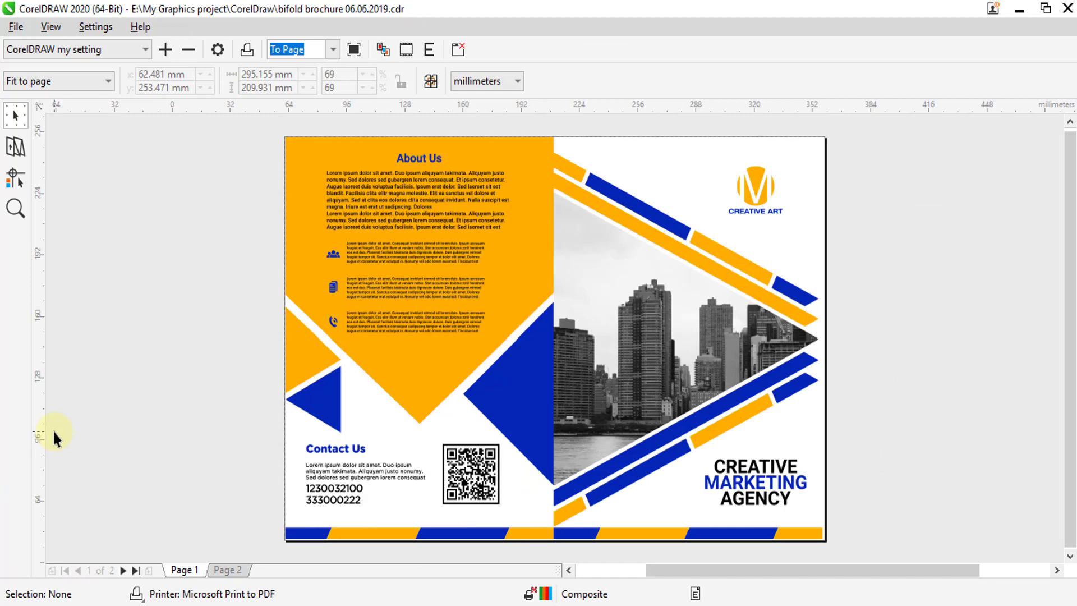
click(458, 49)
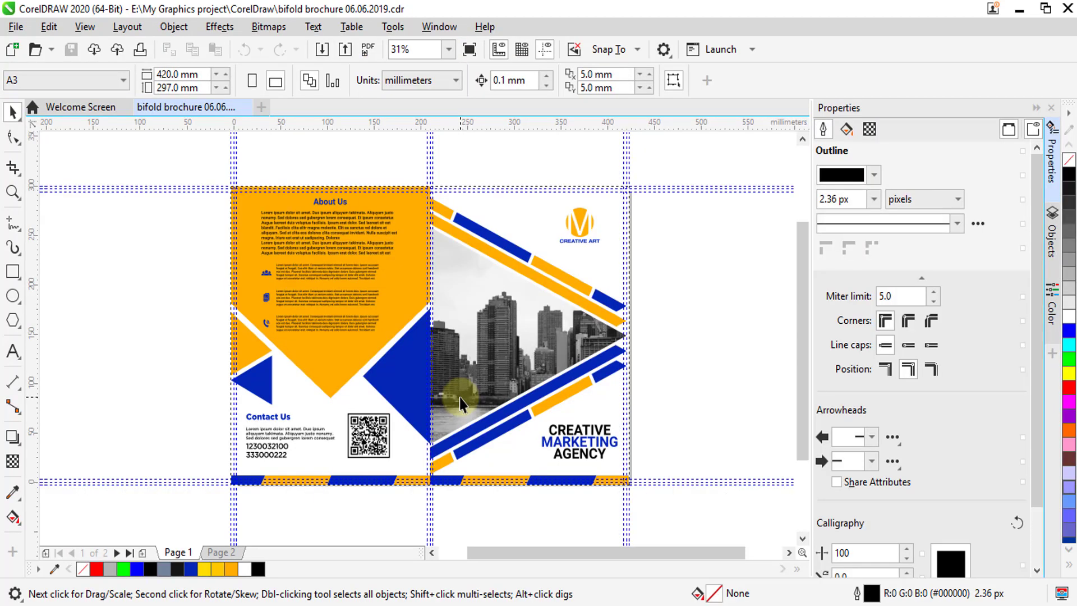